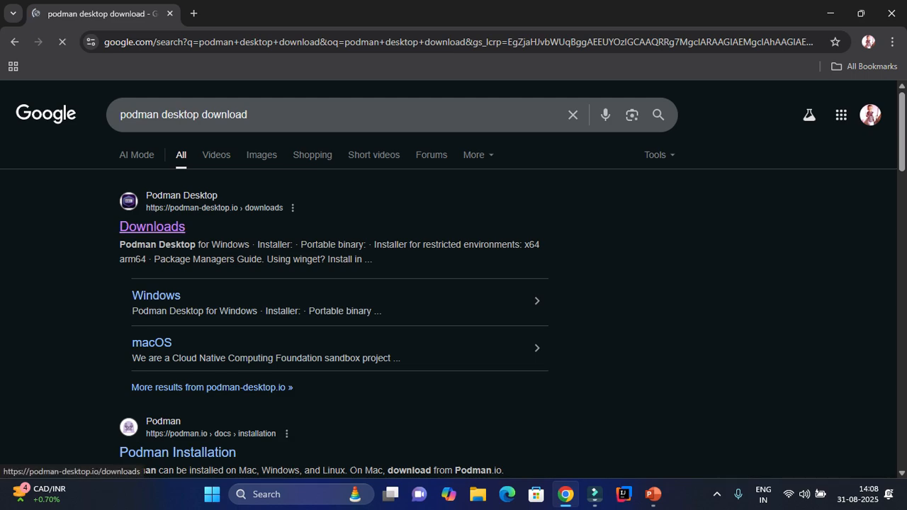
Download the x64 Podman Desktop Windows installer, then bring up the Run box.
scroll(454, 283, down, 1)
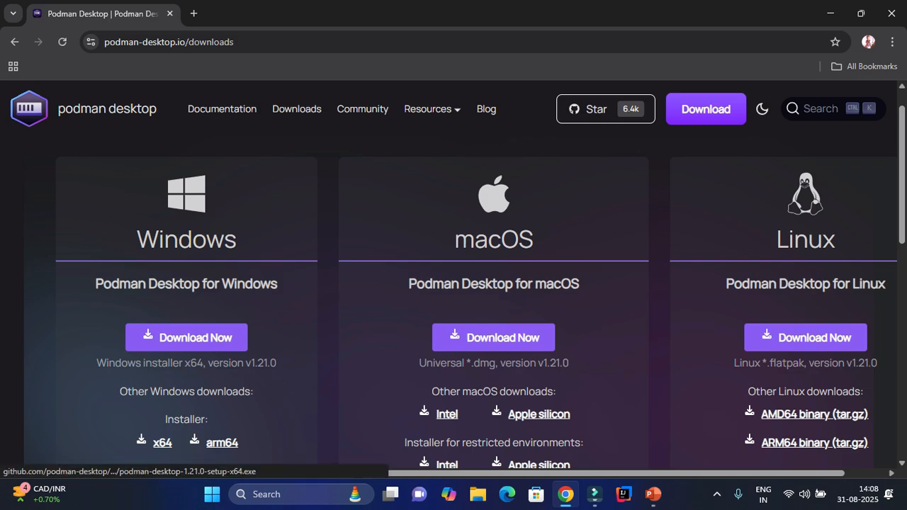
click(162, 442)
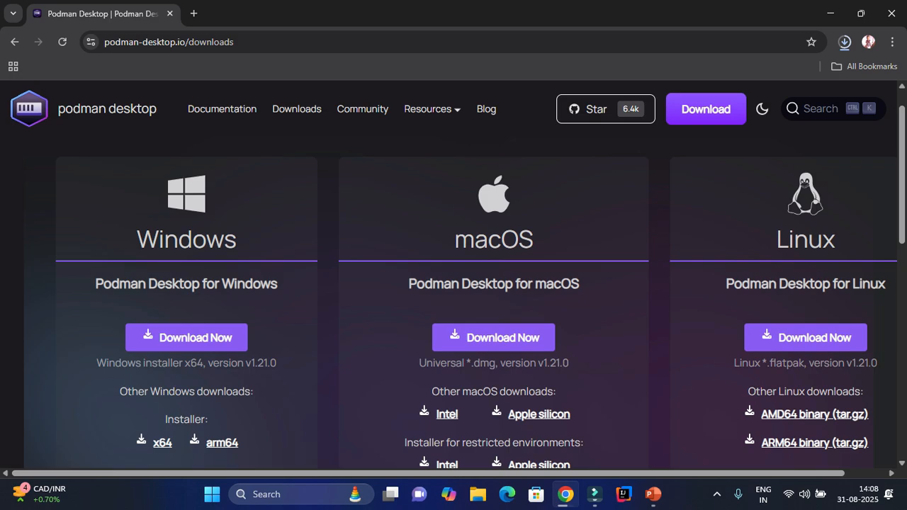
key(super+r)
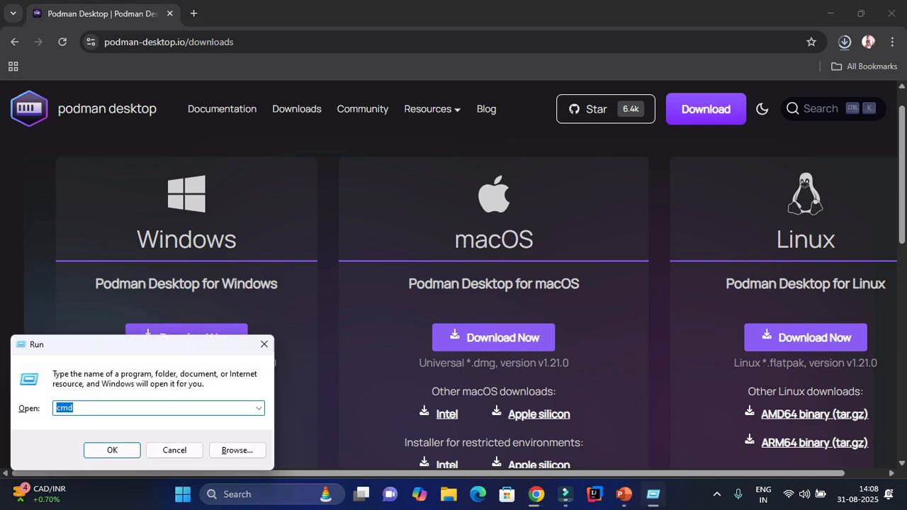
Run wsl --version in Command Prompt, review the rejected-option output, and close the window.
key(Return)
text(wsl)
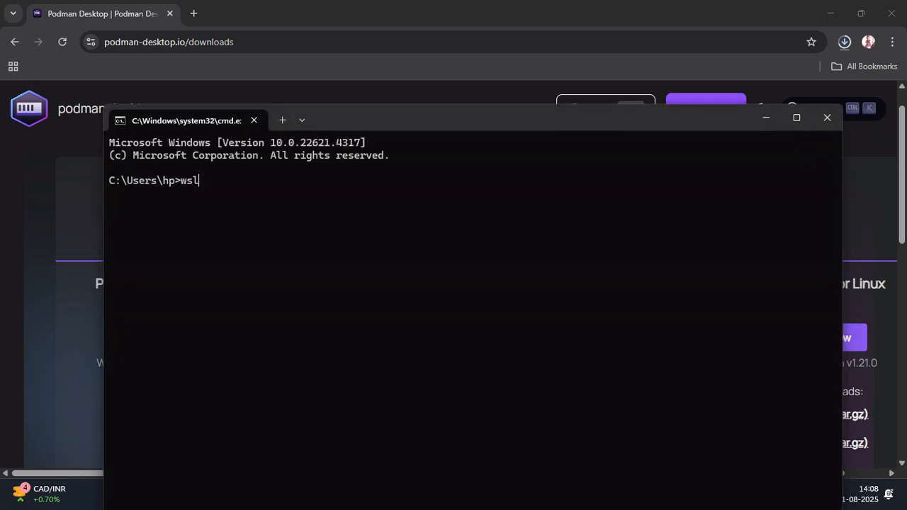
text( --version)
key(Return)
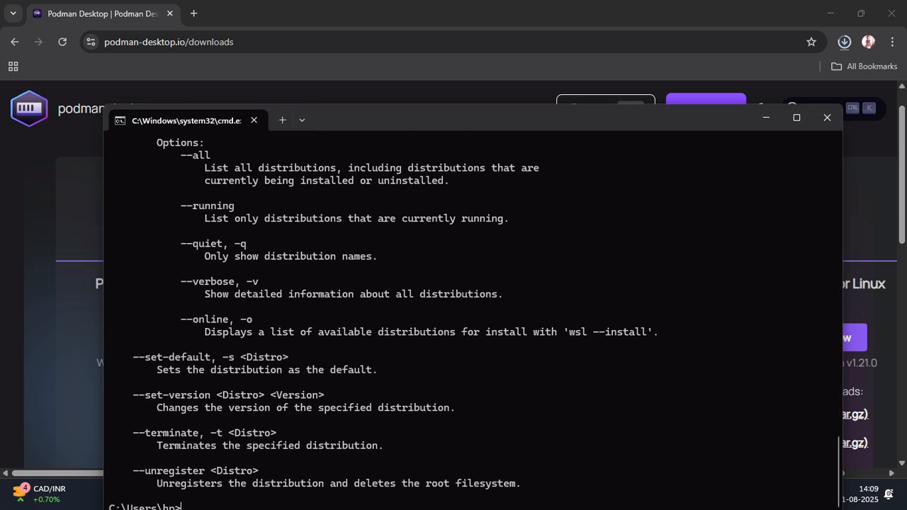
scroll(473, 319, up, 20)
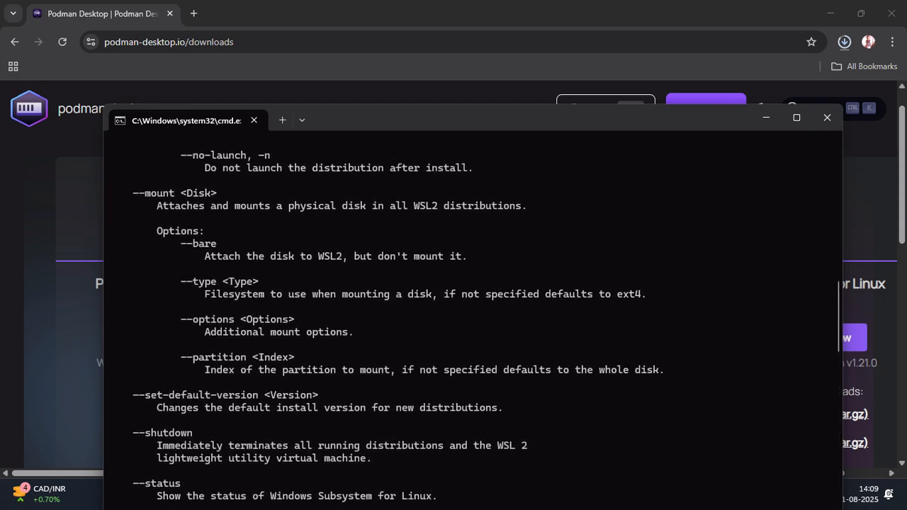
scroll(472, 319, up, 10)
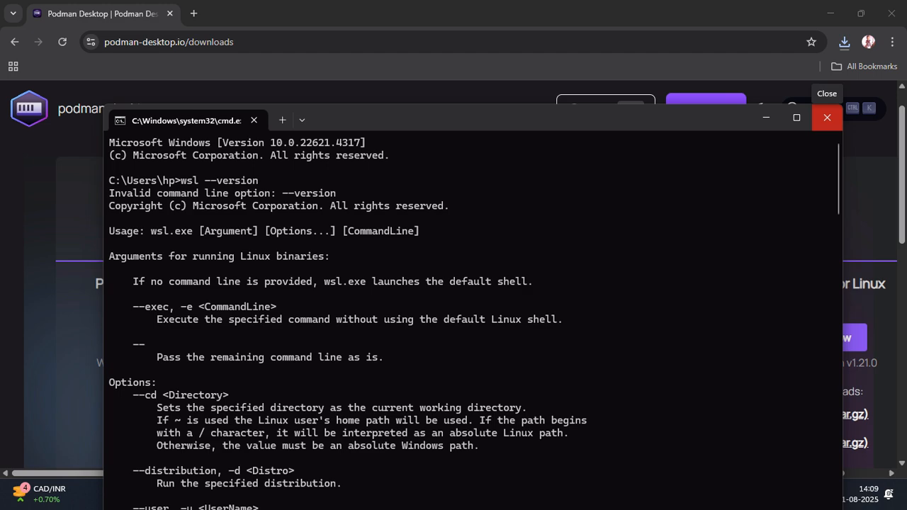
click(826, 118)
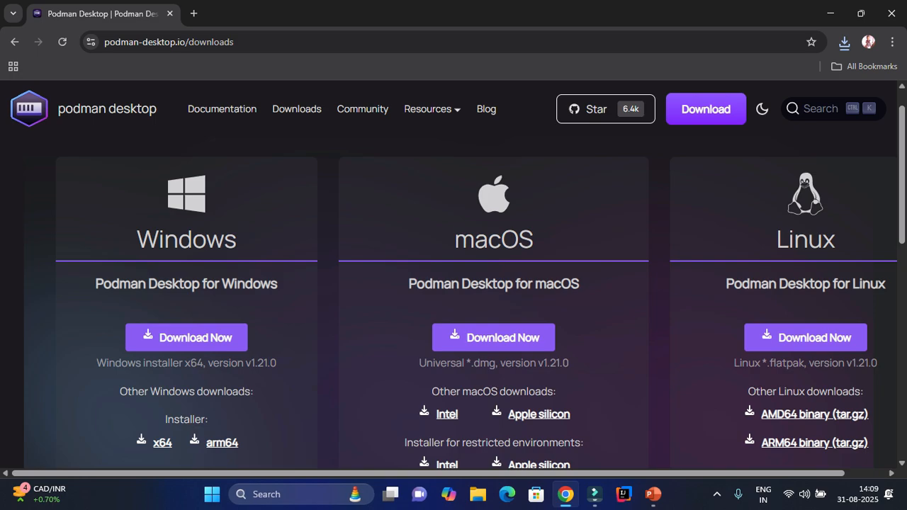
Open the Podman Desktop documentation and restore the browser to a smaller window.
click(221, 108)
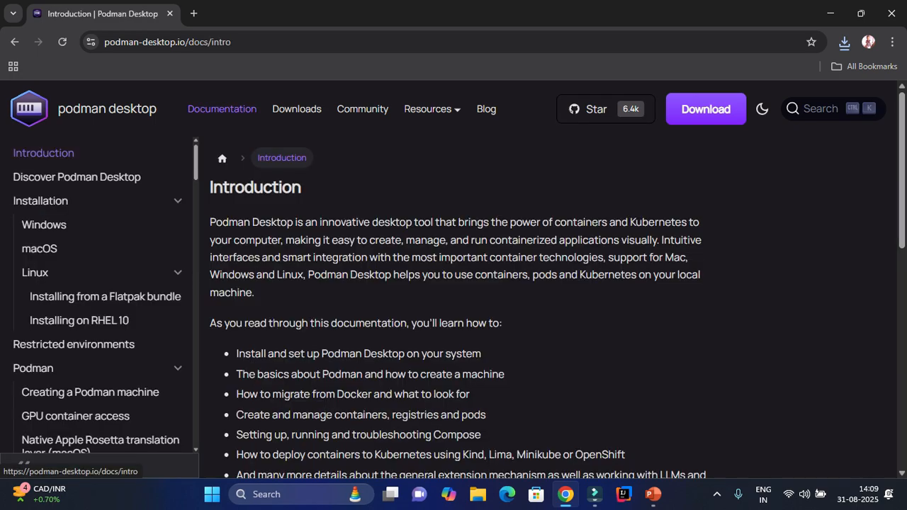
scroll(558, 285, down, 10)
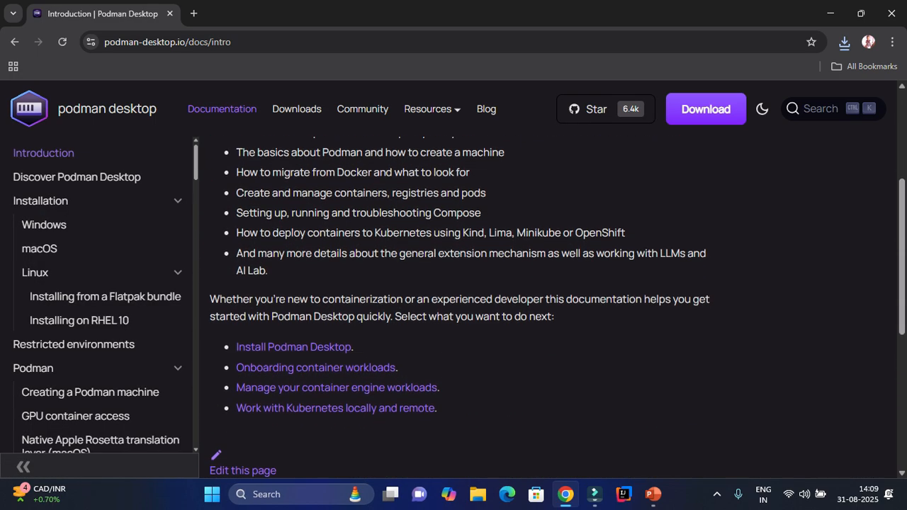
scroll(454, 304, up, 3)
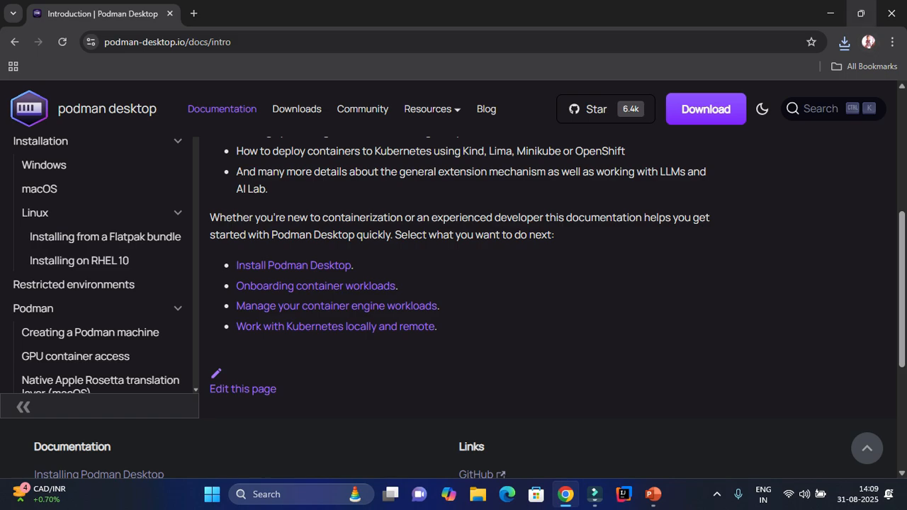
click(860, 13)
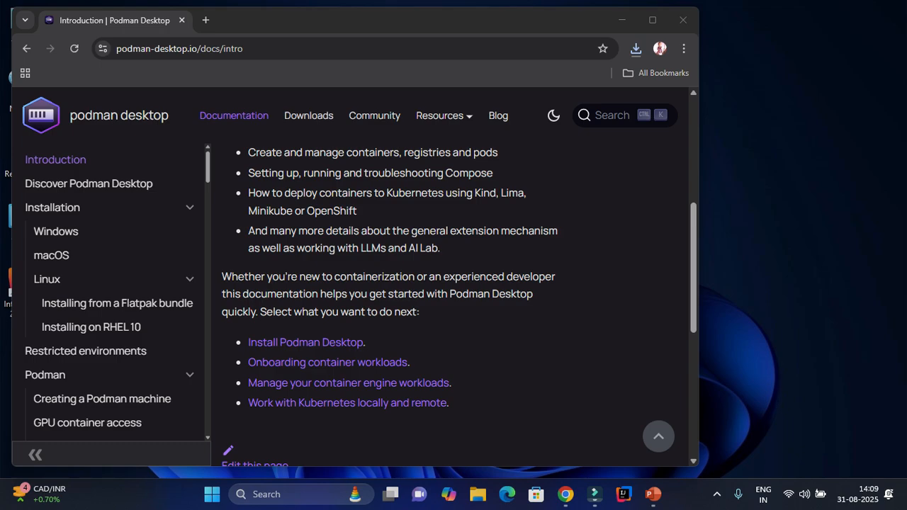
drag(516, 116, 504, 117)
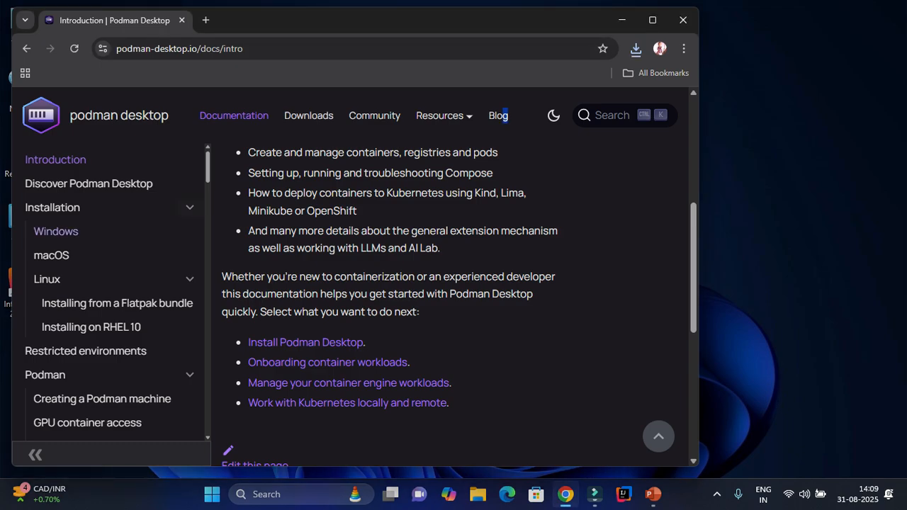
Go to Installation > Windows, jump to 'Use WSL2 as machine provider', and open the WSL explanation in a new tab.
click(55, 231)
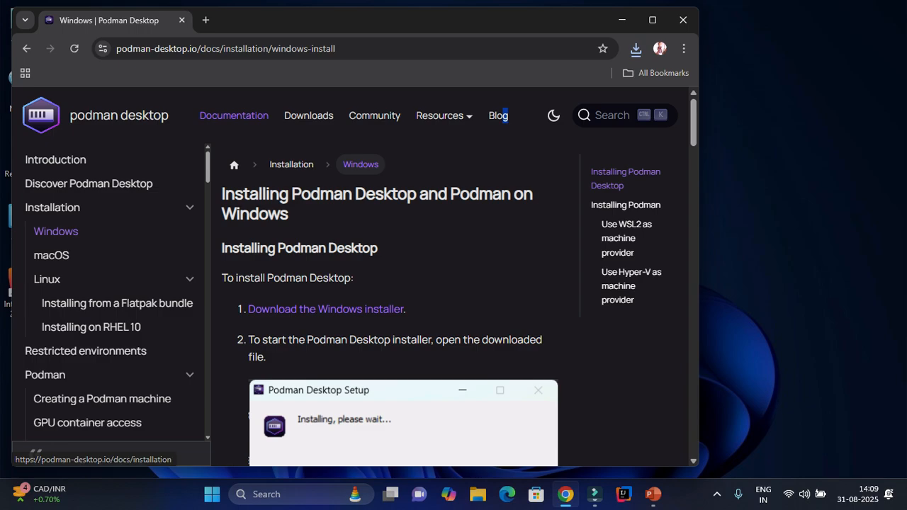
scroll(390, 305, down, 7)
scroll(389, 305, down, 1)
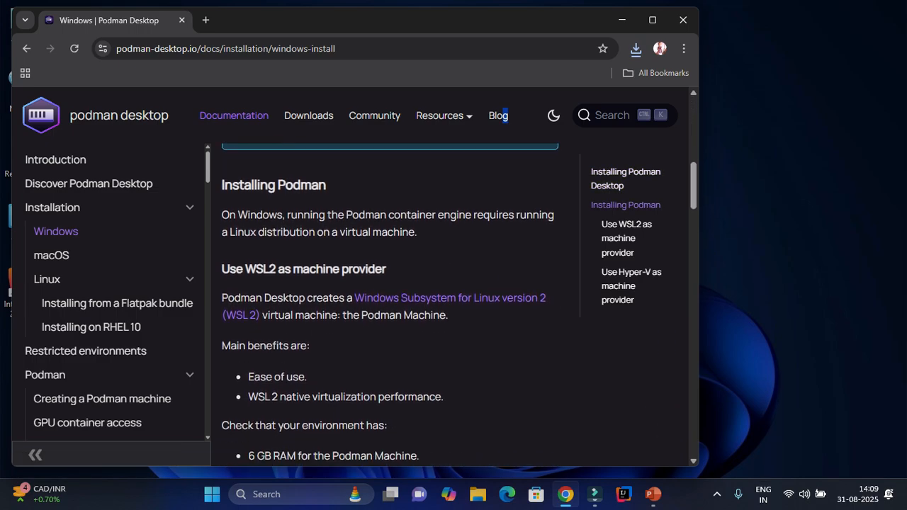
scroll(389, 305, up, 1)
click(626, 238)
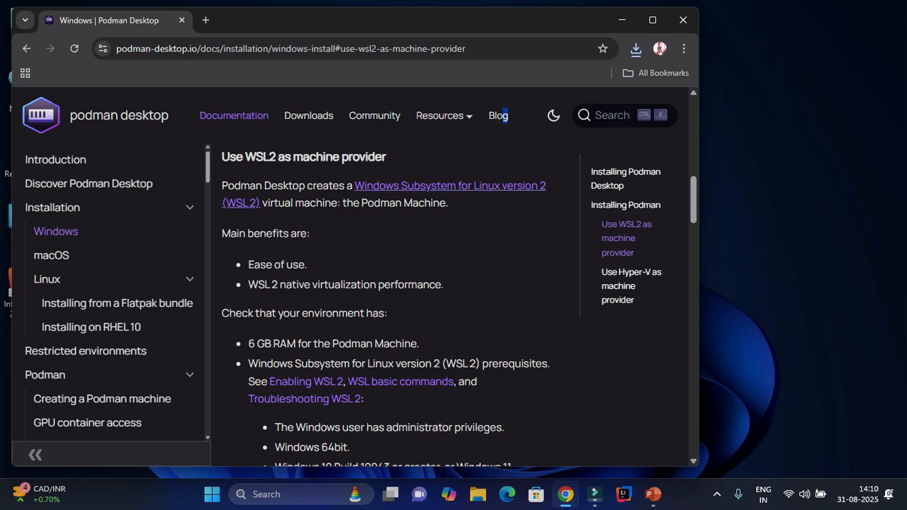
click(382, 185)
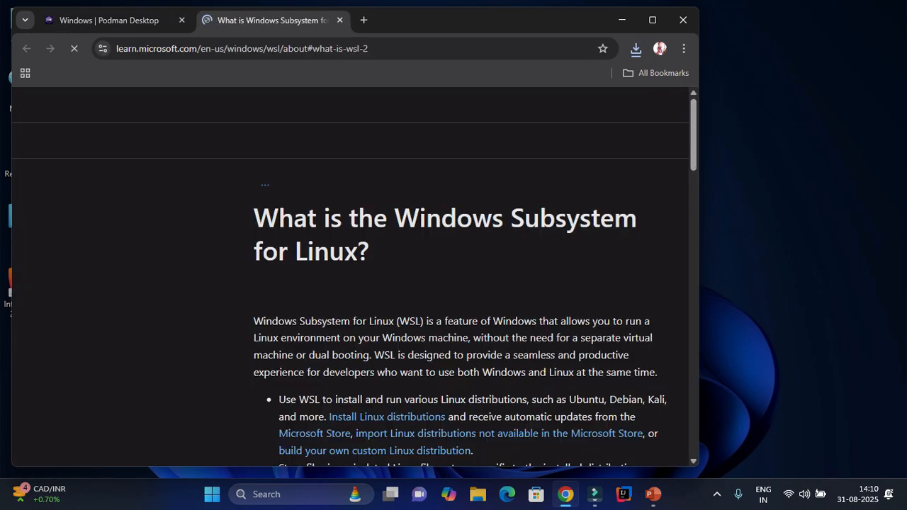
Open Microsoft's Install WSL guide, maximize the browser, and copy the wsl --install command.
scroll(463, 276, down, 7)
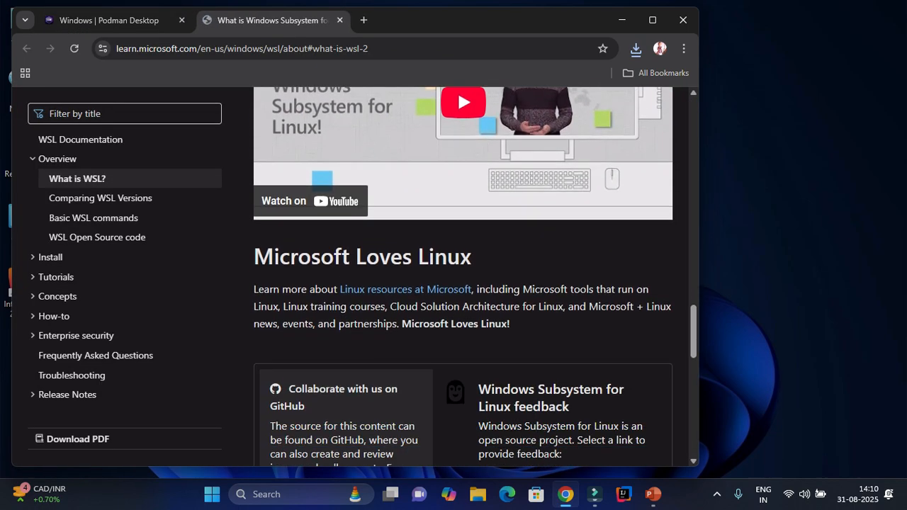
scroll(463, 277, down, 4)
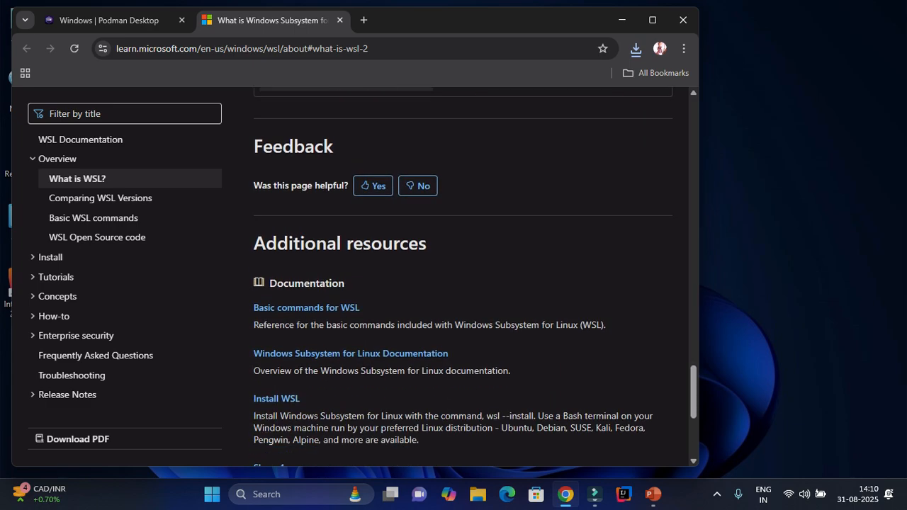
scroll(276, 261, down, 2)
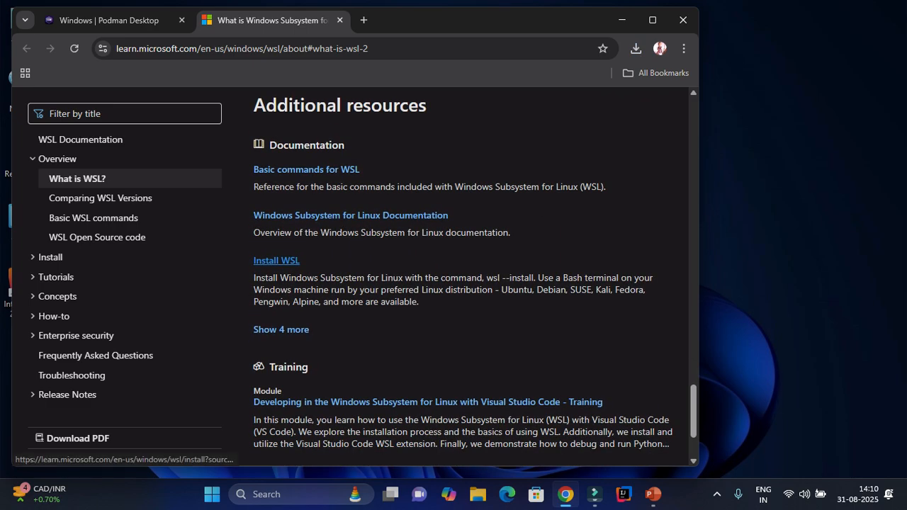
click(276, 260)
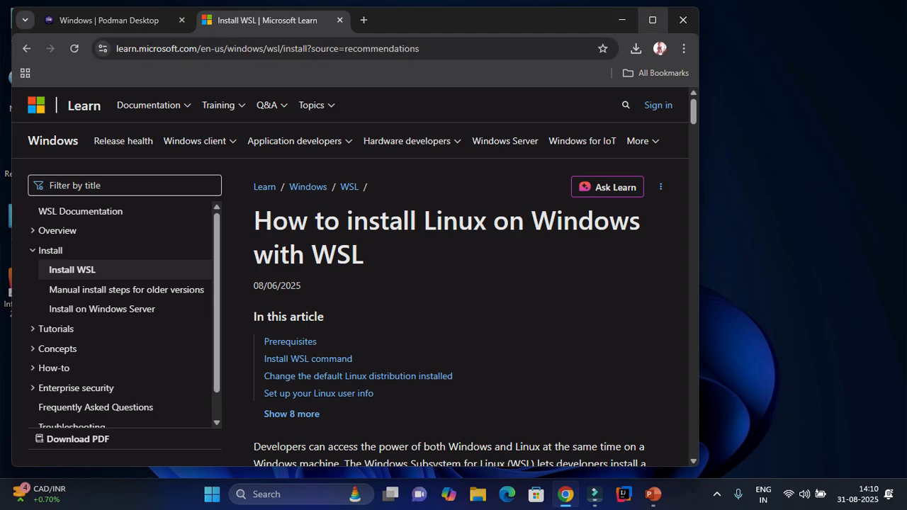
click(653, 20)
scroll(449, 278, down, 5)
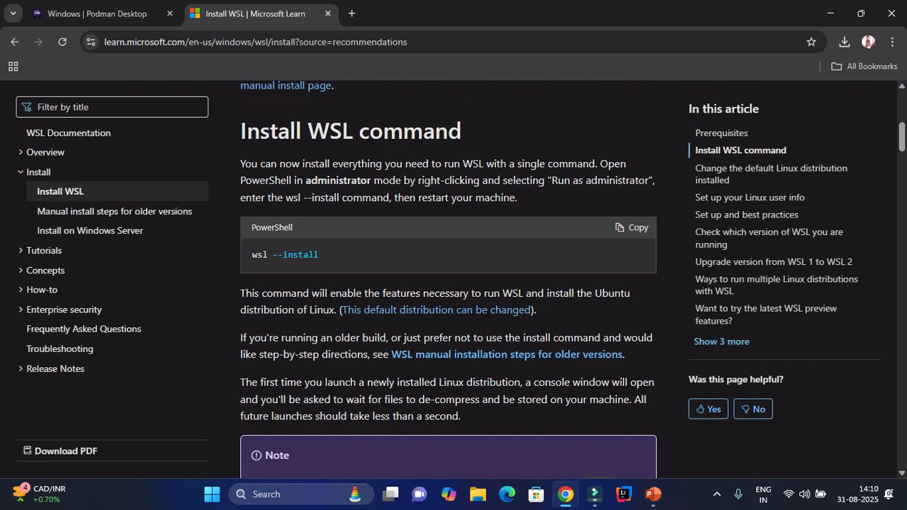
click(632, 227)
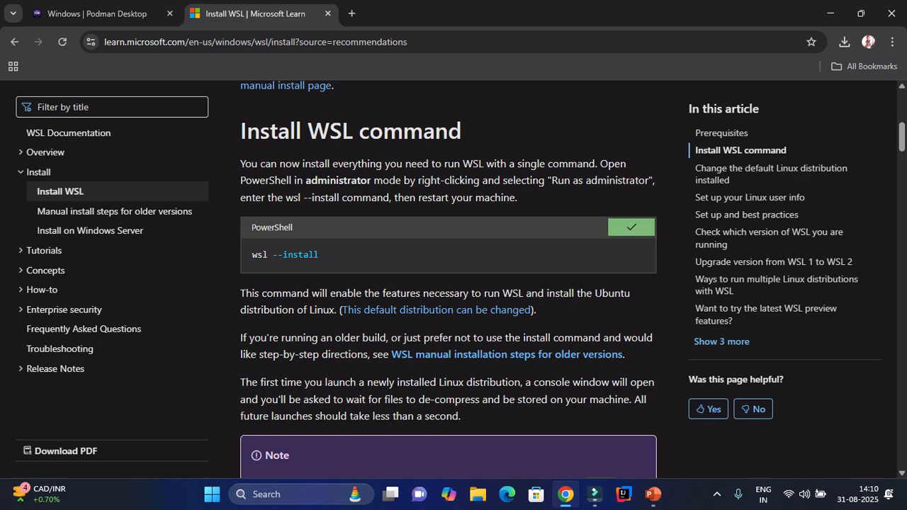
Open Command Prompt via Win+R and paste wsl --install at the prompt.
mouse_move(594, 494)
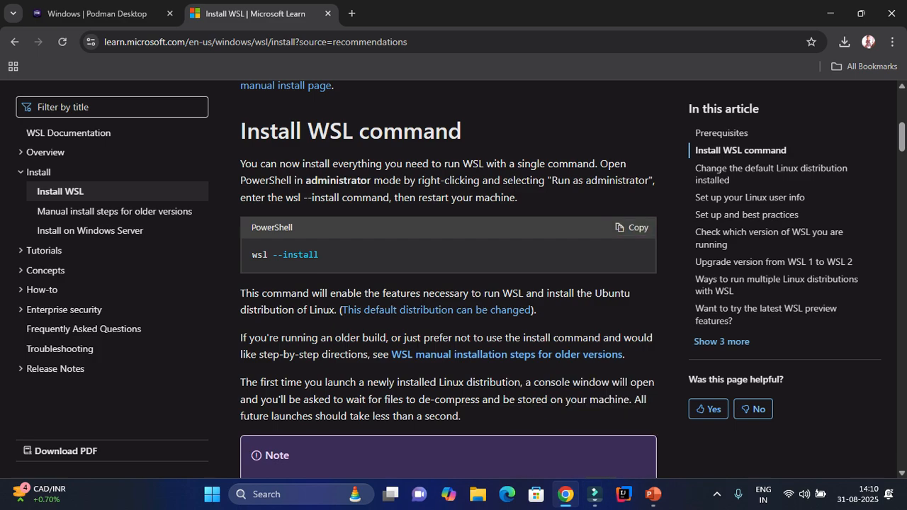
key(super+r)
key(Return)
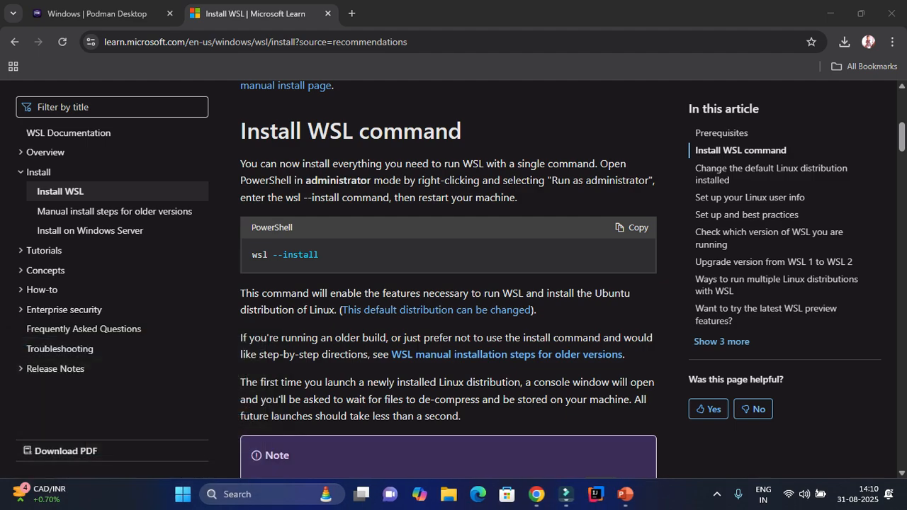
key(ctrl+v)
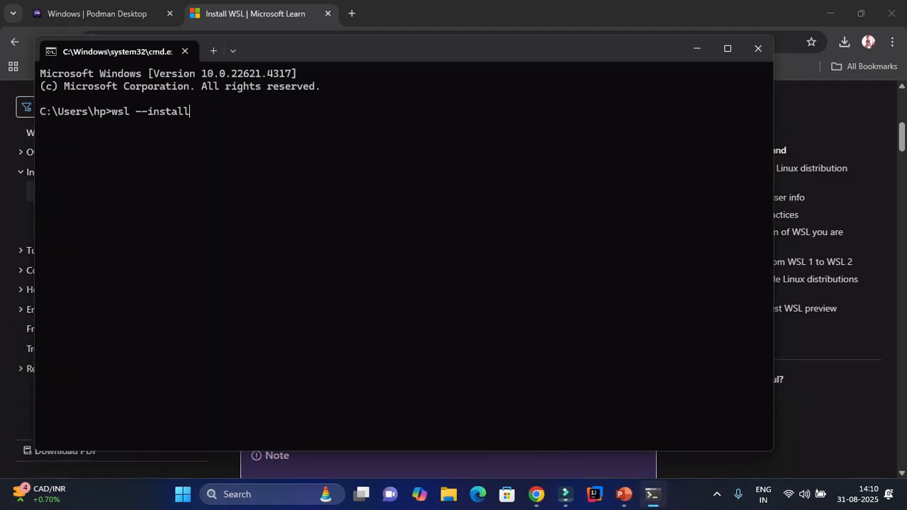
Run wsl --install, which reports WSL already installed, then close Command Prompt.
key(Return)
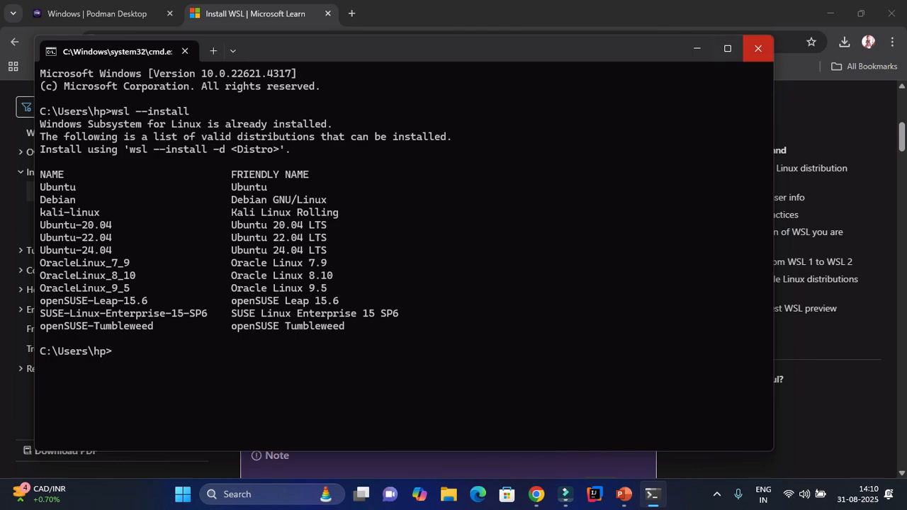
click(758, 49)
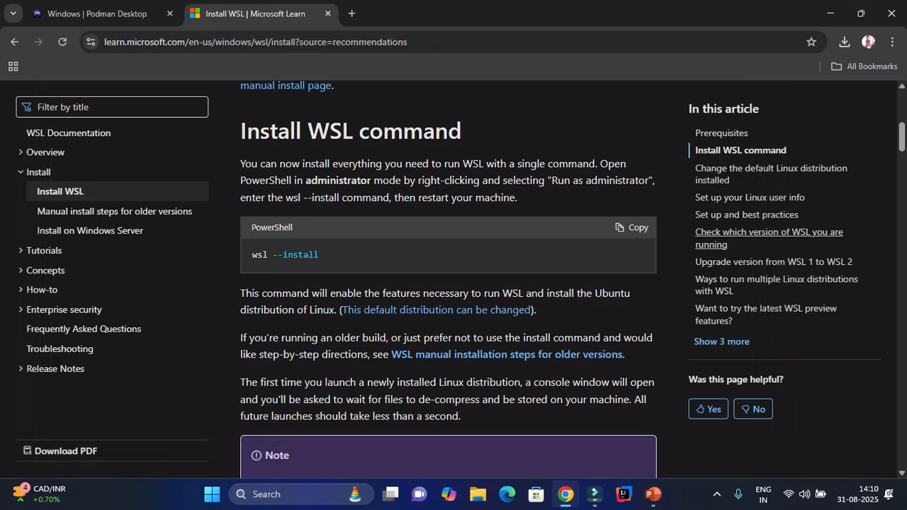
Jump to the WSL 1 to WSL 2 upgrade section and open the WSL GitHub releases page.
click(776, 262)
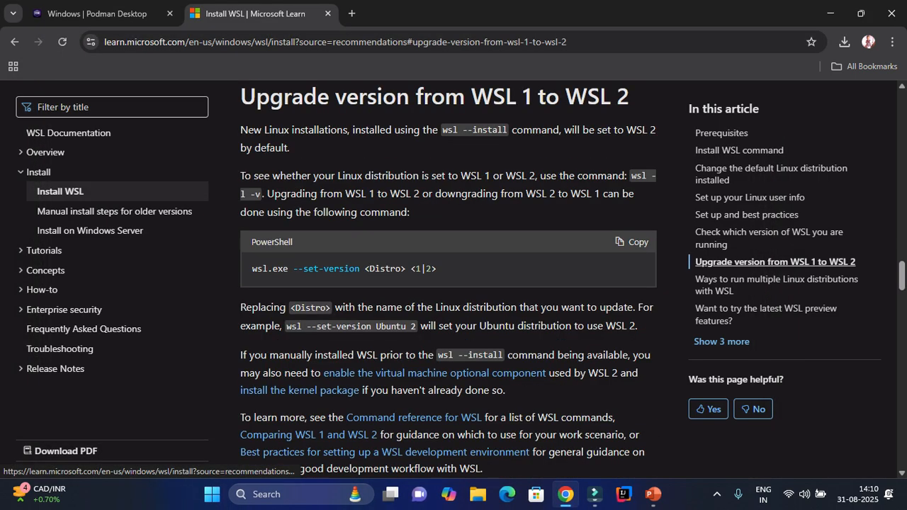
scroll(448, 283, down, 1)
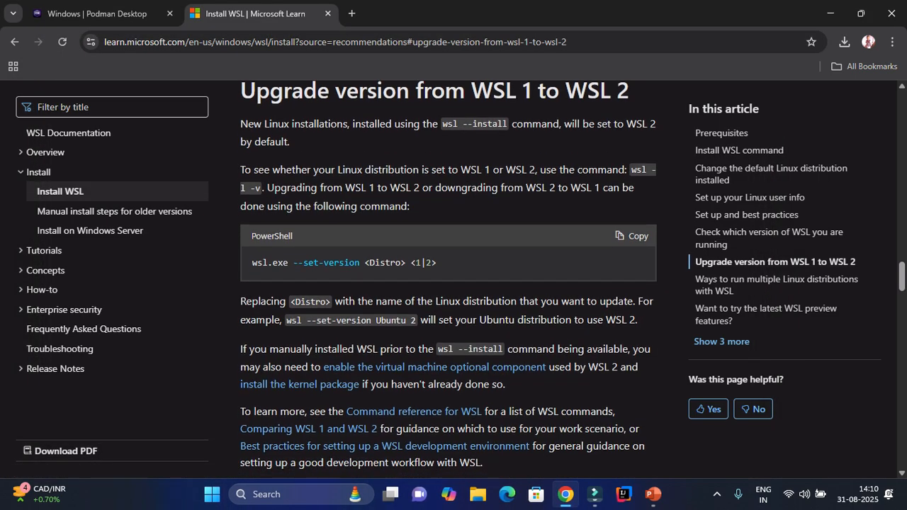
scroll(383, 378, down, 1)
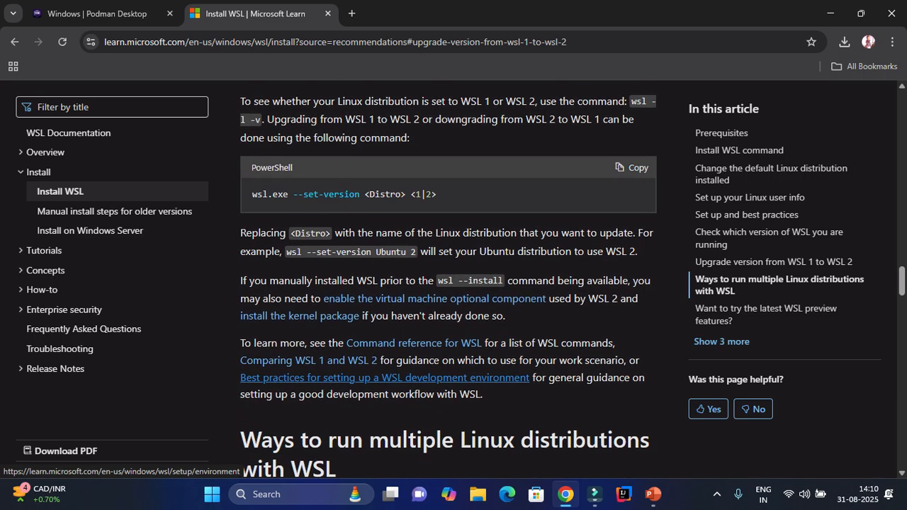
scroll(448, 283, down, 3)
scroll(449, 283, down, 9)
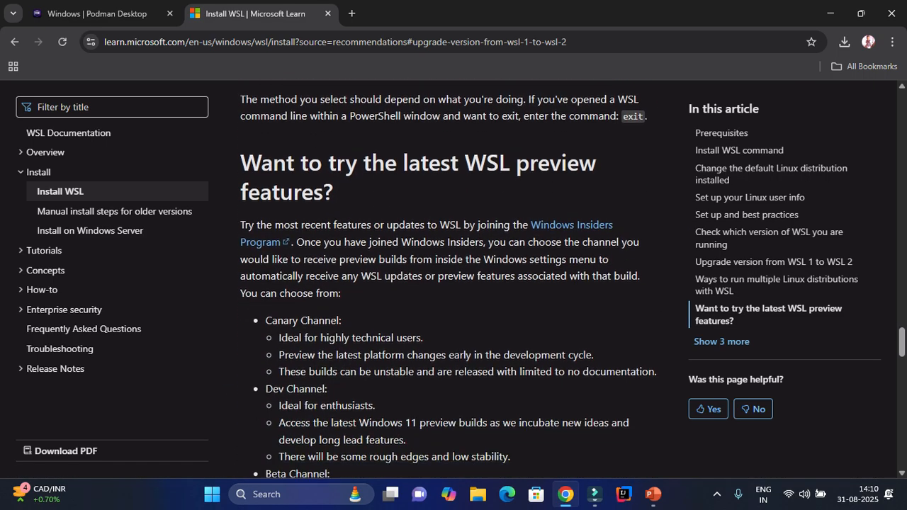
scroll(449, 283, down, 1)
scroll(448, 284, down, 7)
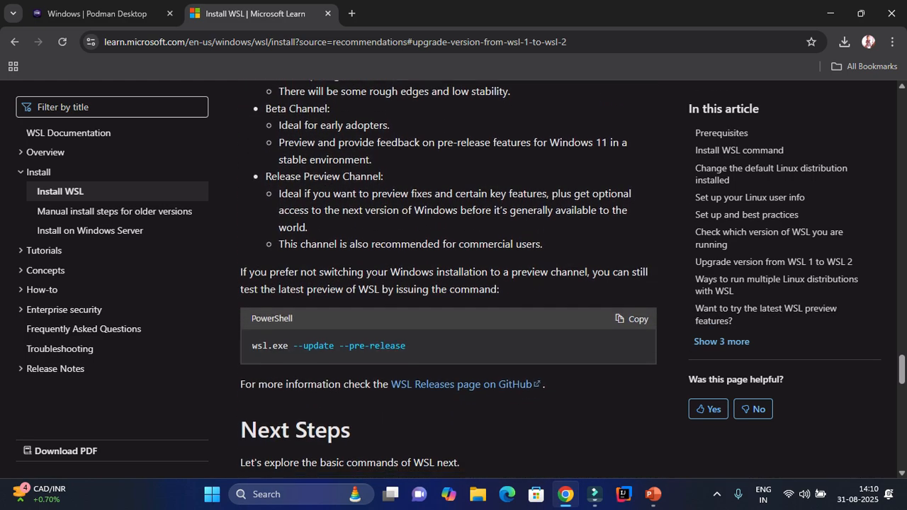
scroll(449, 279, down, 2)
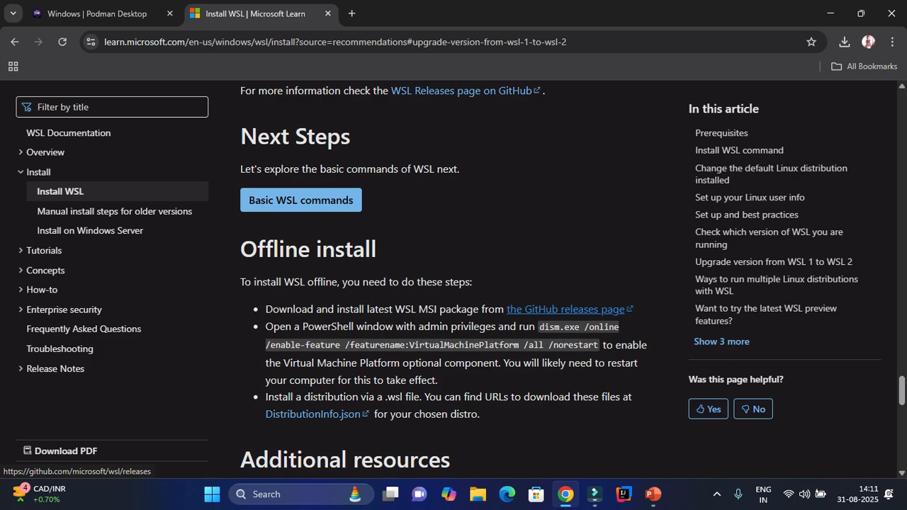
click(566, 309)
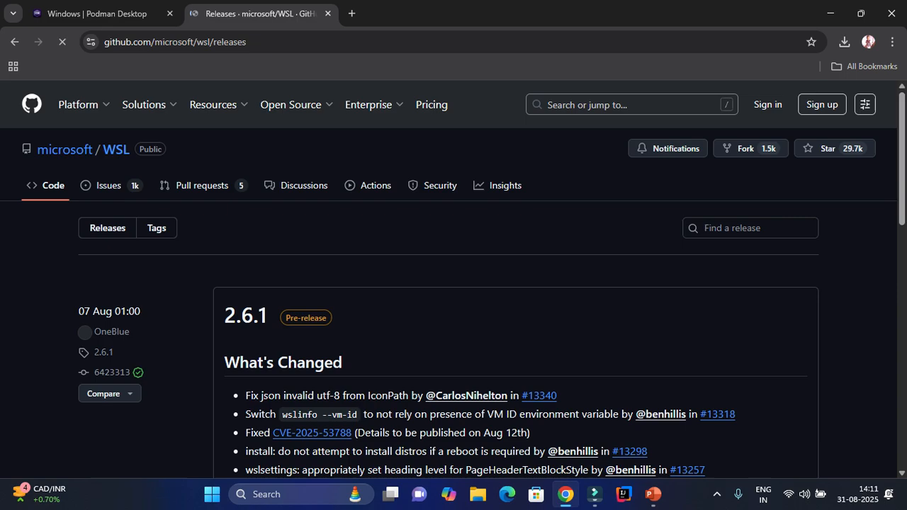
Scroll to the 2.5.10 release assets and download wsl.2.5.10.0.x64.msi.
scroll(453, 283, down, 7)
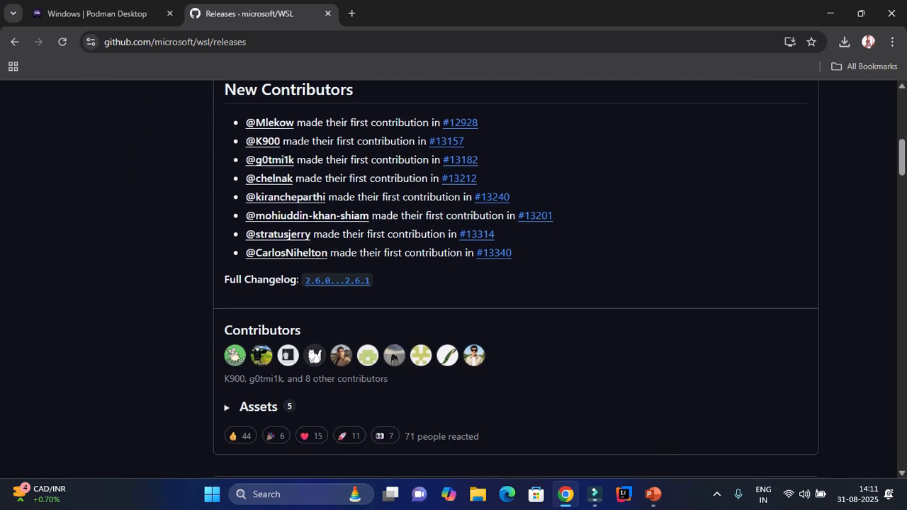
scroll(454, 283, down, 3)
key(ctrl+l)
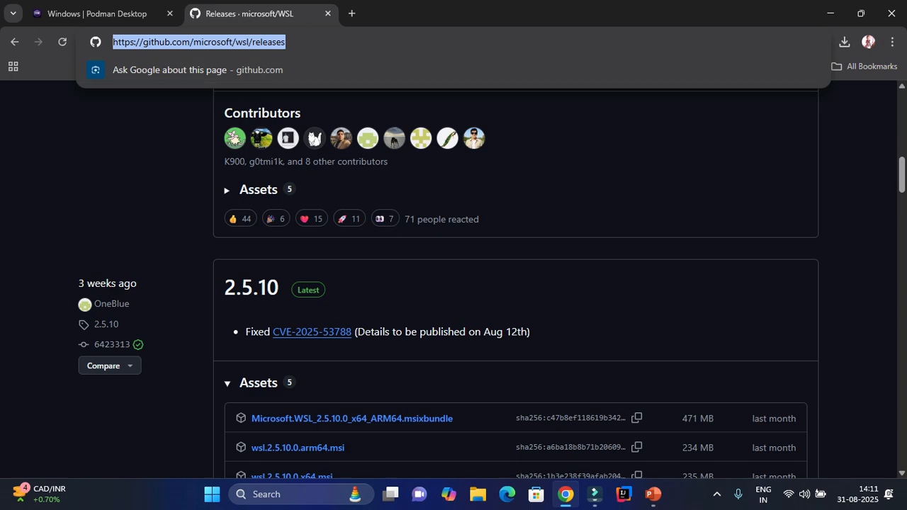
scroll(516, 283, down, 3)
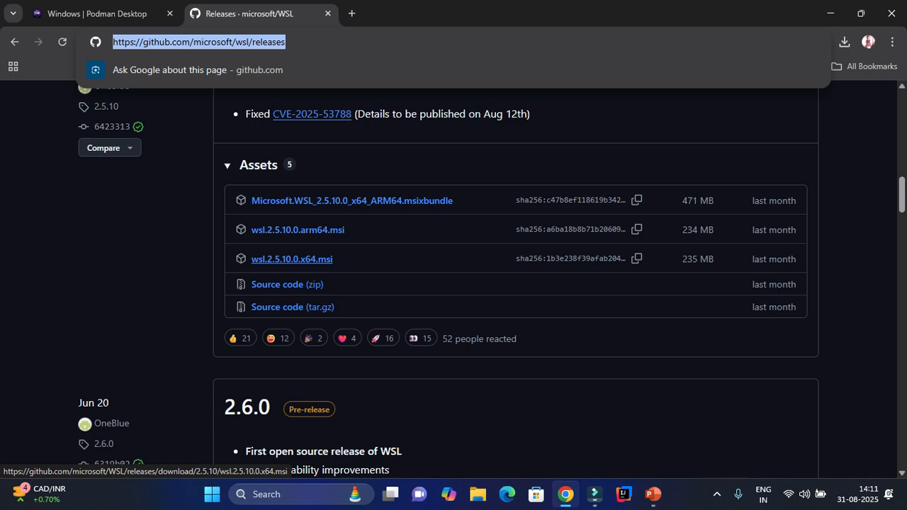
click(291, 259)
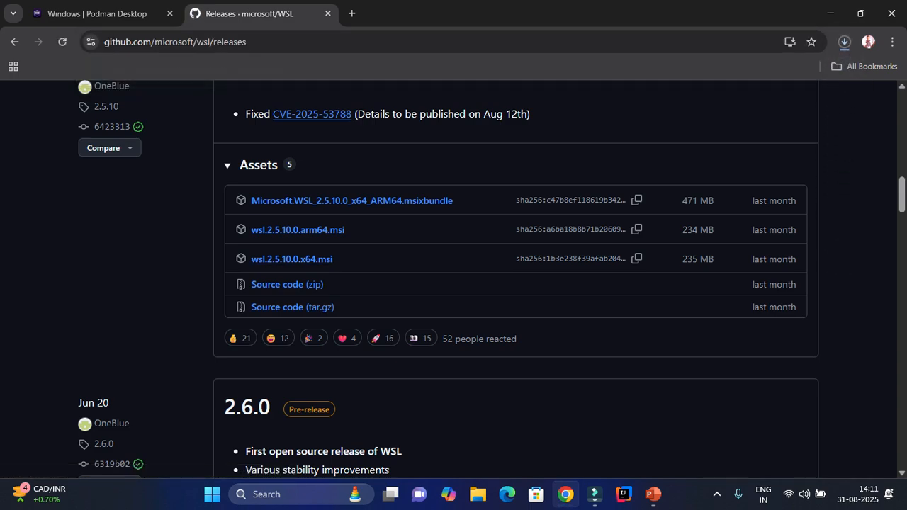
Open Command Prompt, run wsl --version (rejected as invalid), review the help, and close it.
key(super+r)
key(Return)
text(wsl --version)
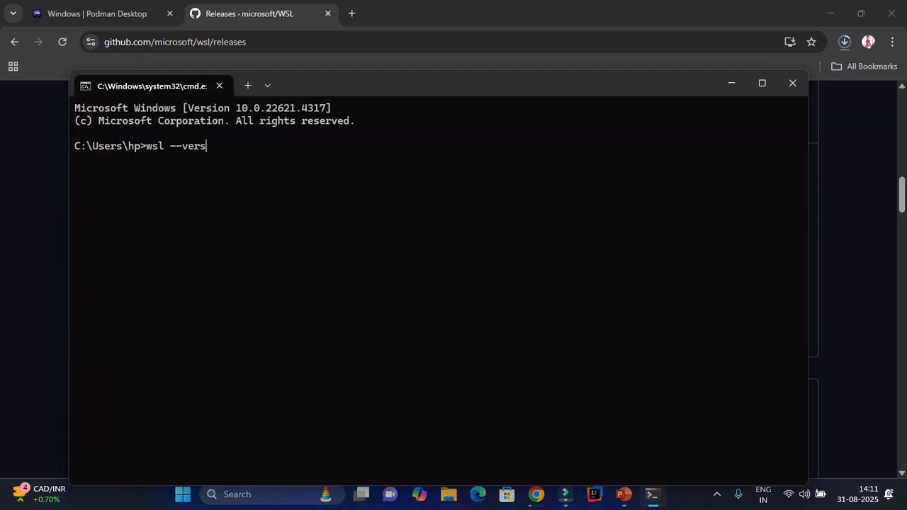
key(Return)
scroll(440, 283, up, 20)
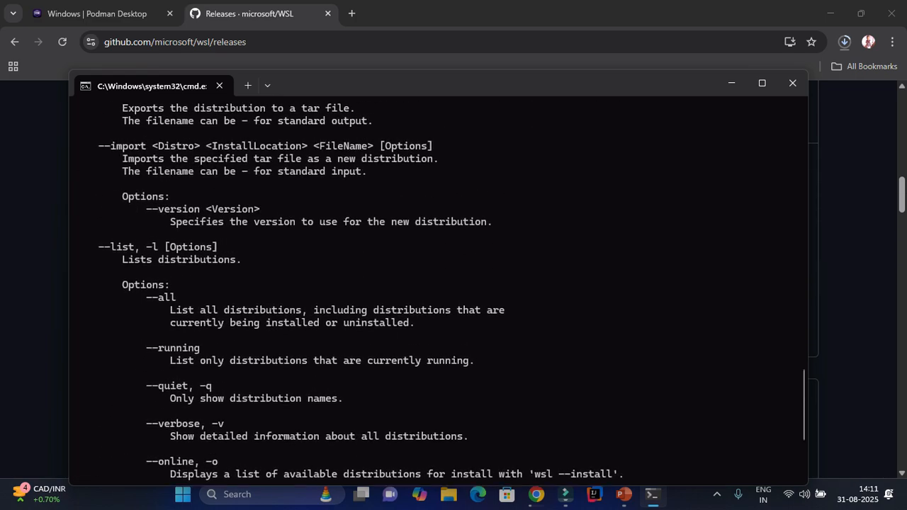
scroll(439, 284, up, 13)
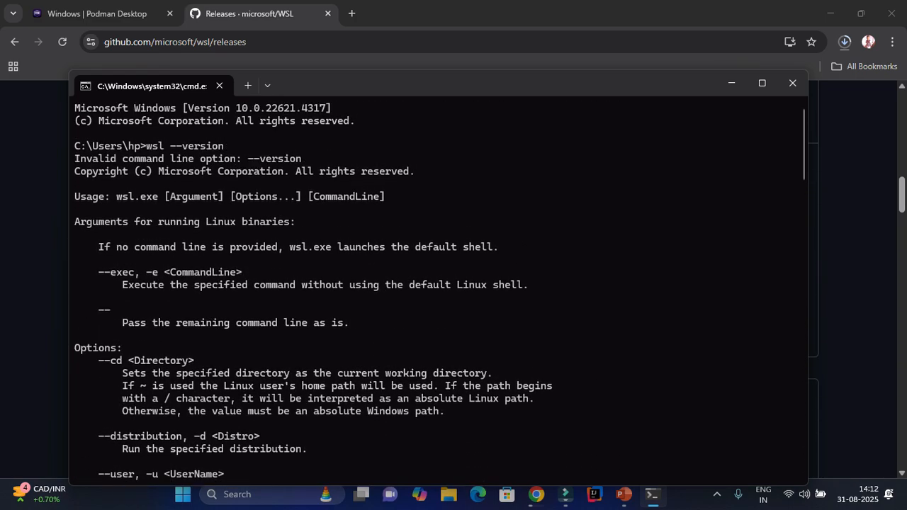
click(793, 83)
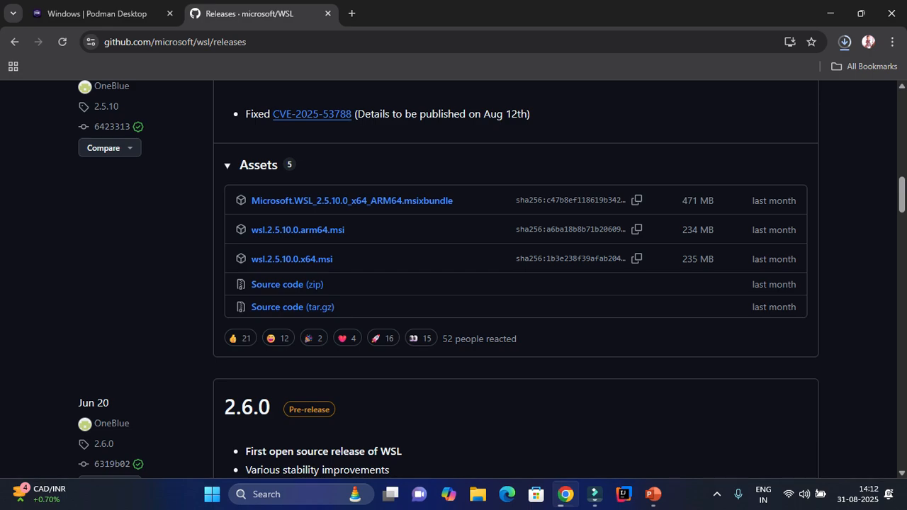
From Chrome's downloads list, show podman-desktop-1.21.0-setup-x64 in its folder.
click(844, 41)
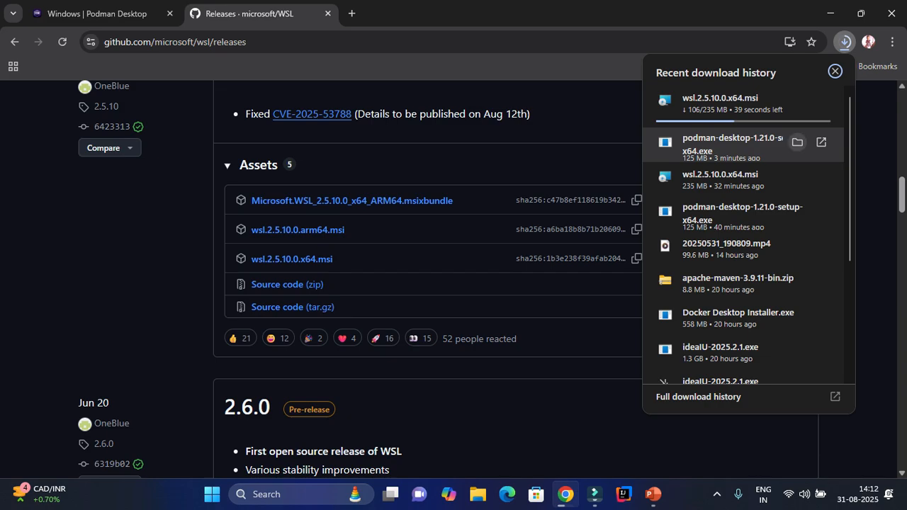
click(797, 142)
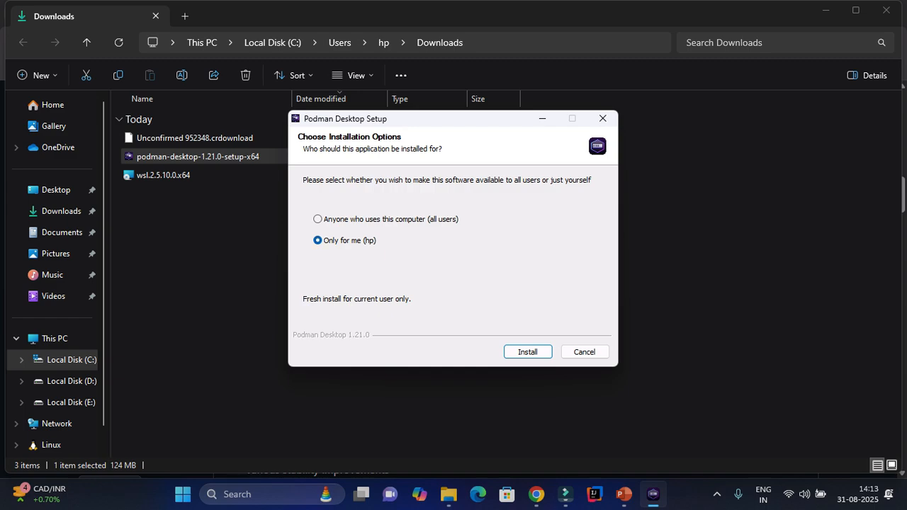
Install Podman Desktop 1.21.0 for the current user, launch it, and start the wsl.2.5.10.0.x64 installer.
key(Return)
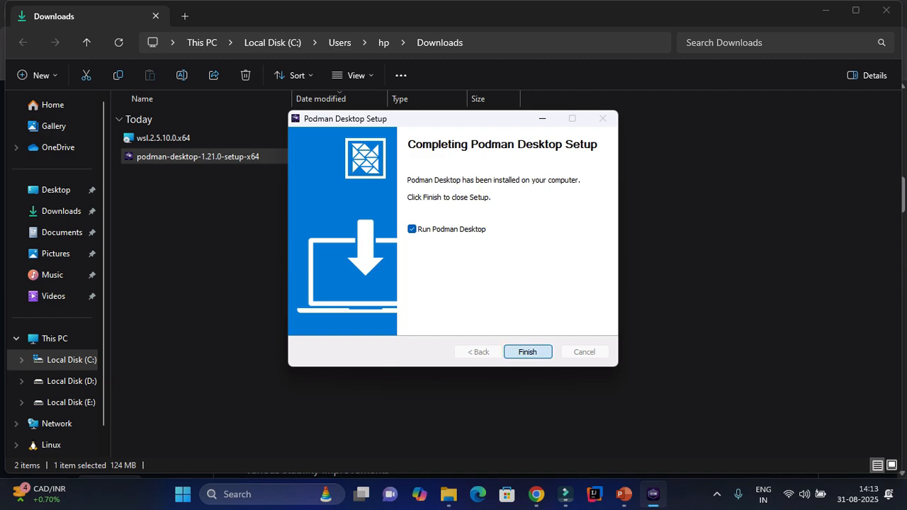
click(527, 352)
double_click(164, 138)
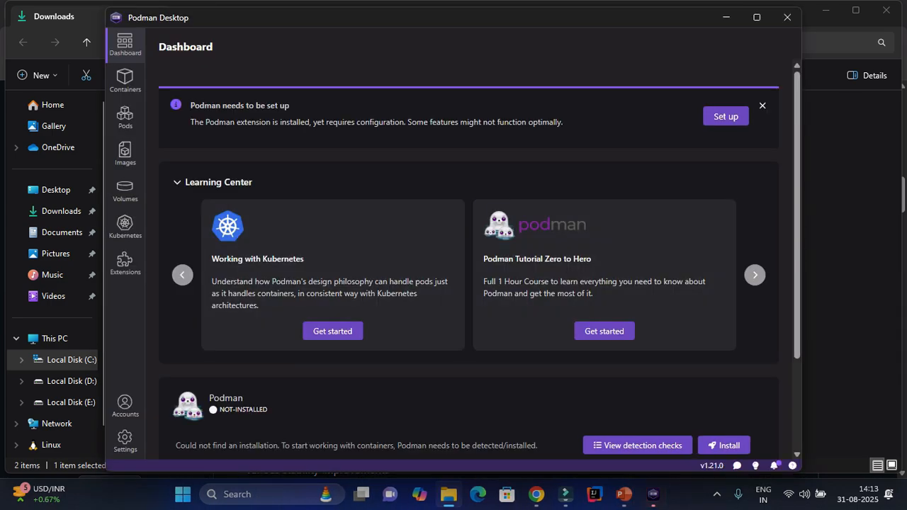
key(alt+Tab)
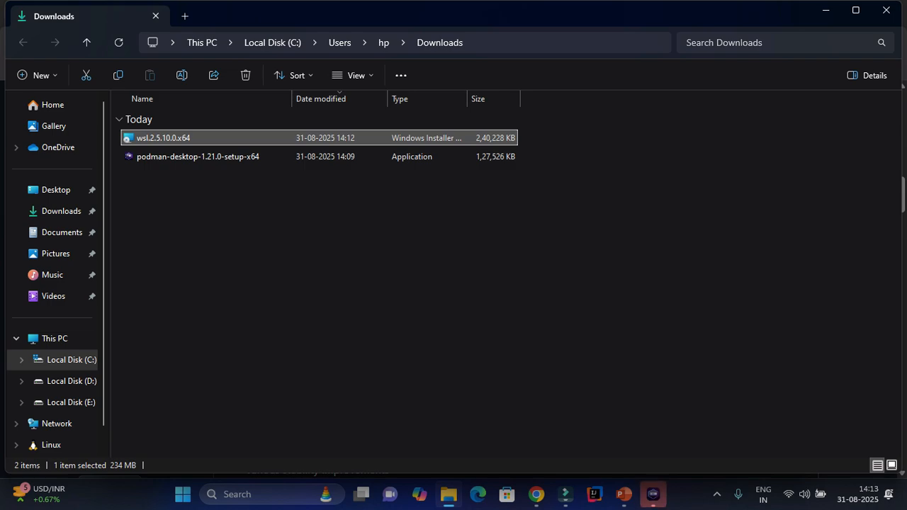
key(alt+Tab)
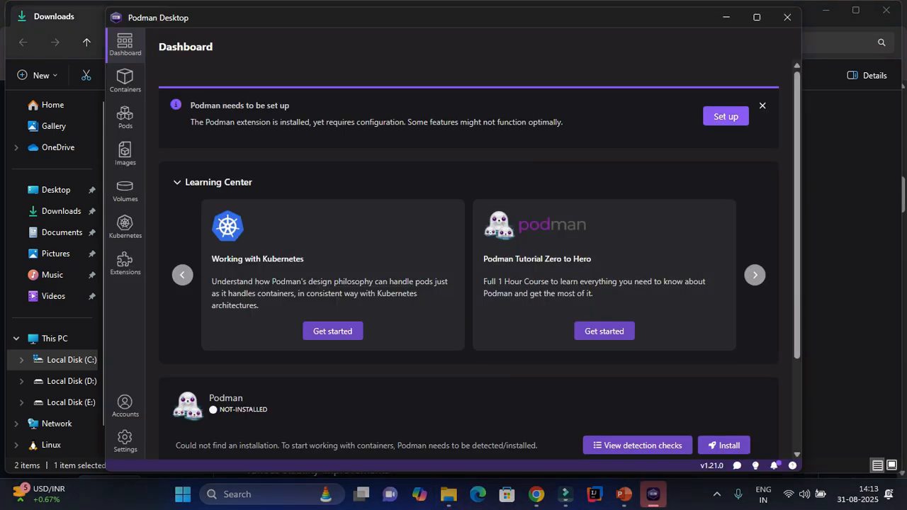
click(725, 116)
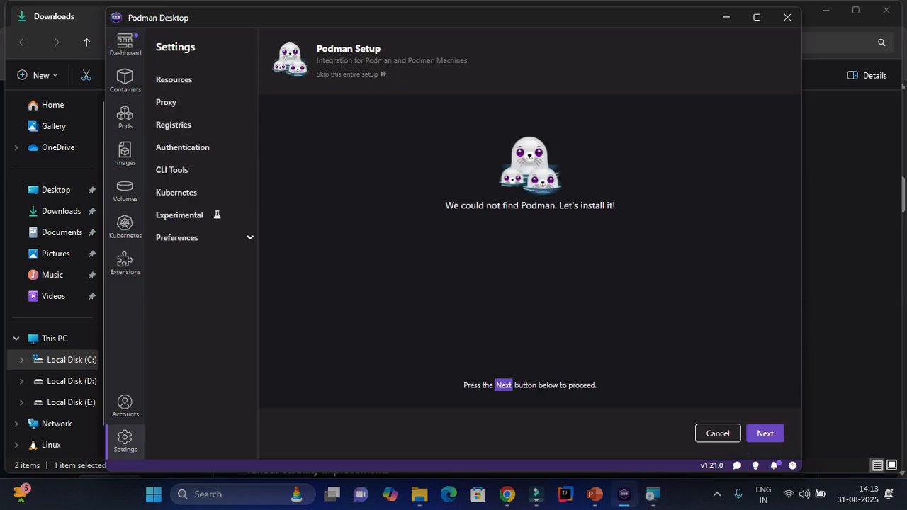
click(765, 433)
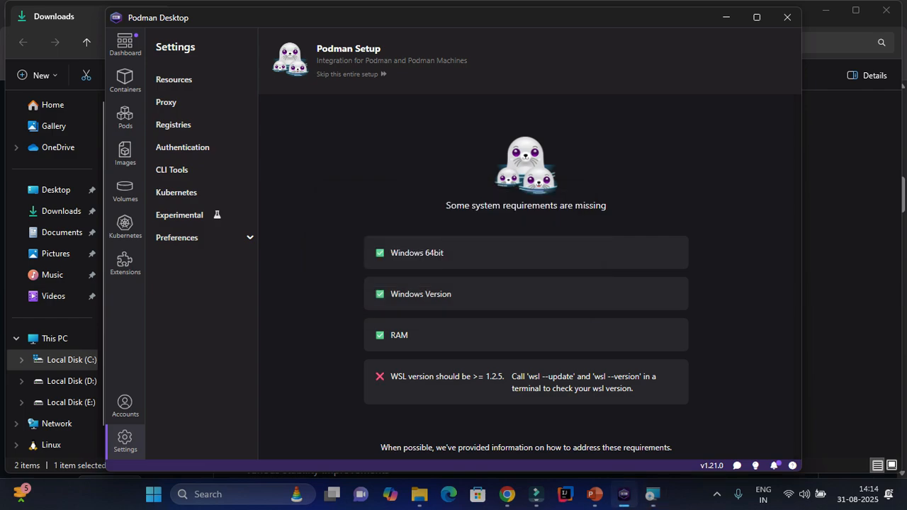
drag(390, 376, 633, 389)
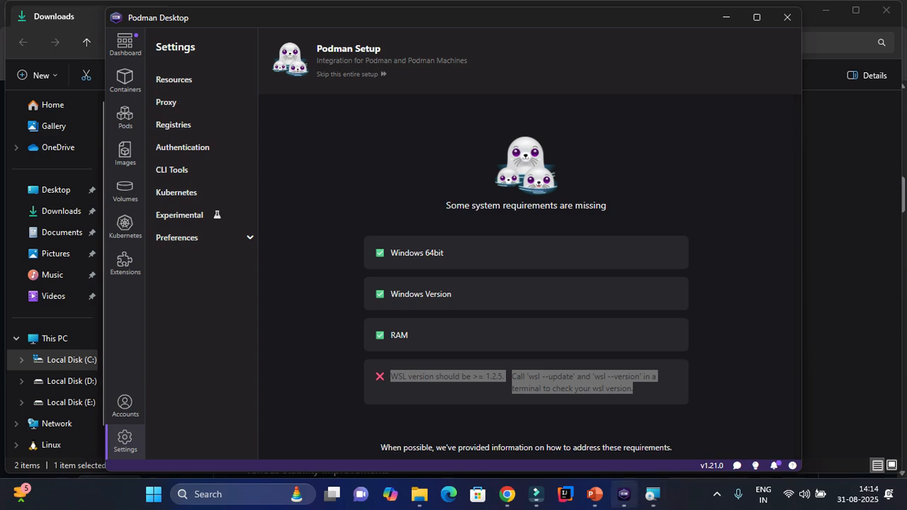
click(623, 494)
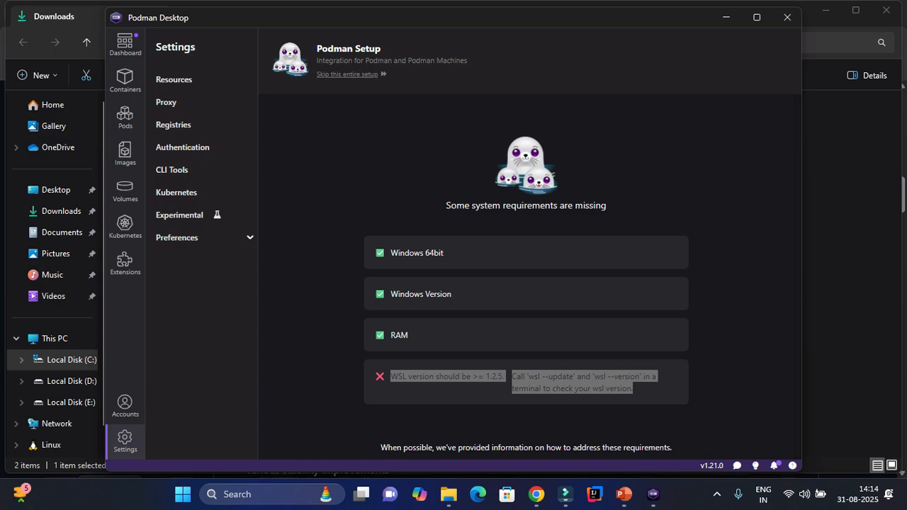
click(347, 75)
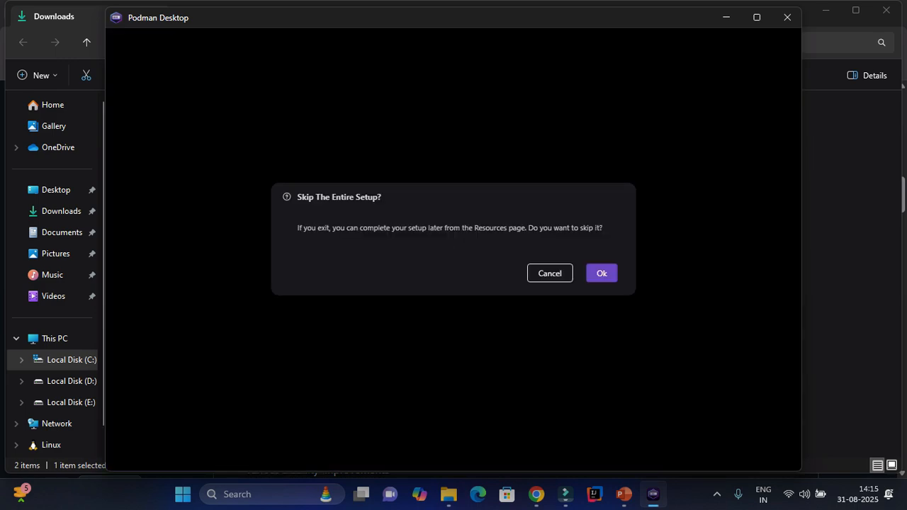
click(550, 273)
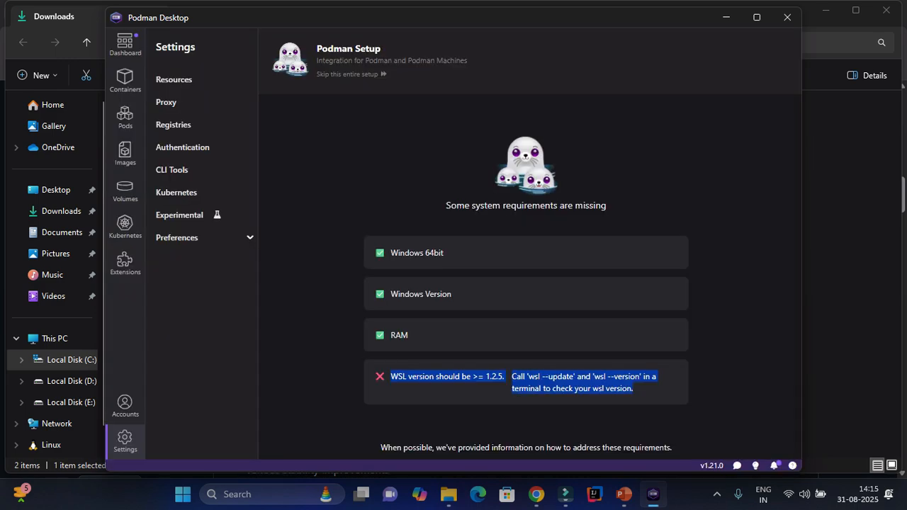
click(126, 441)
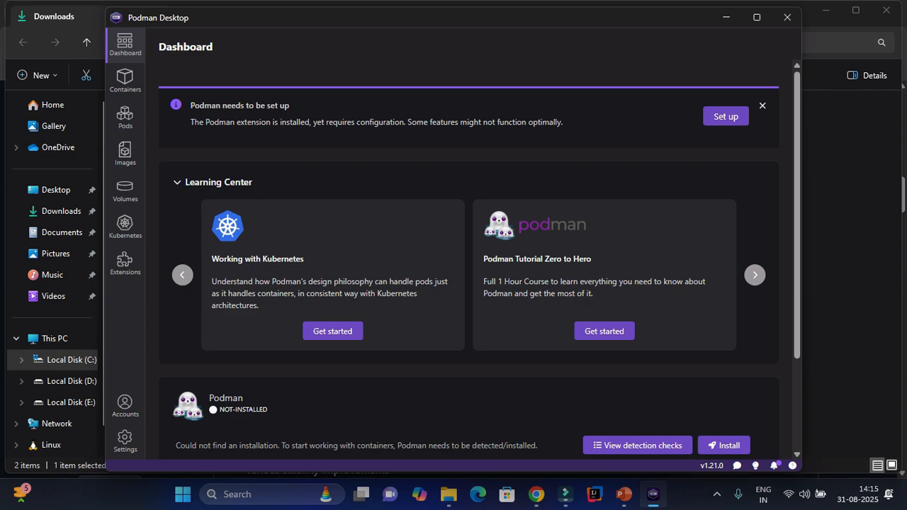
click(726, 116)
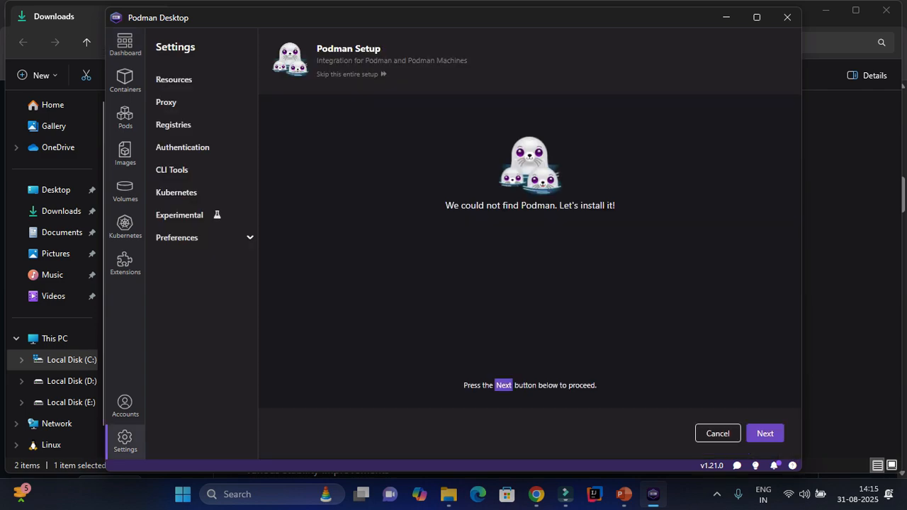
key(super+r)
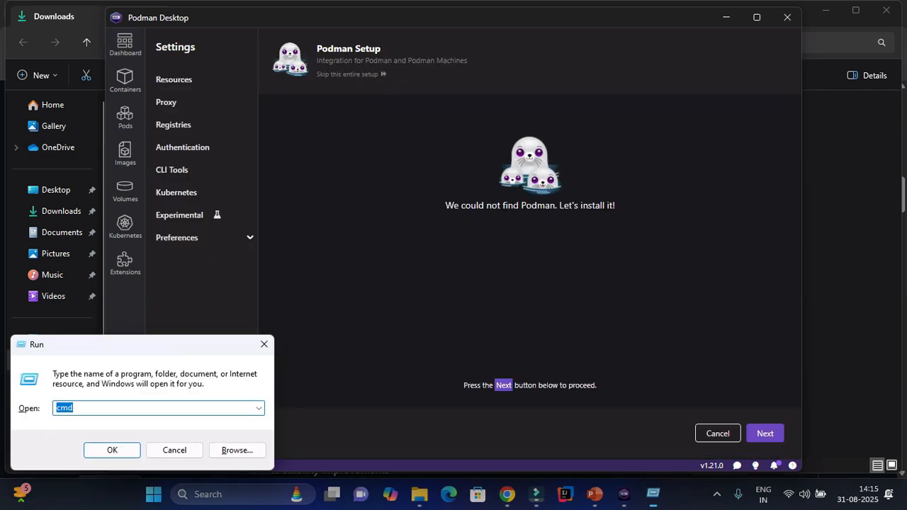
key(Return)
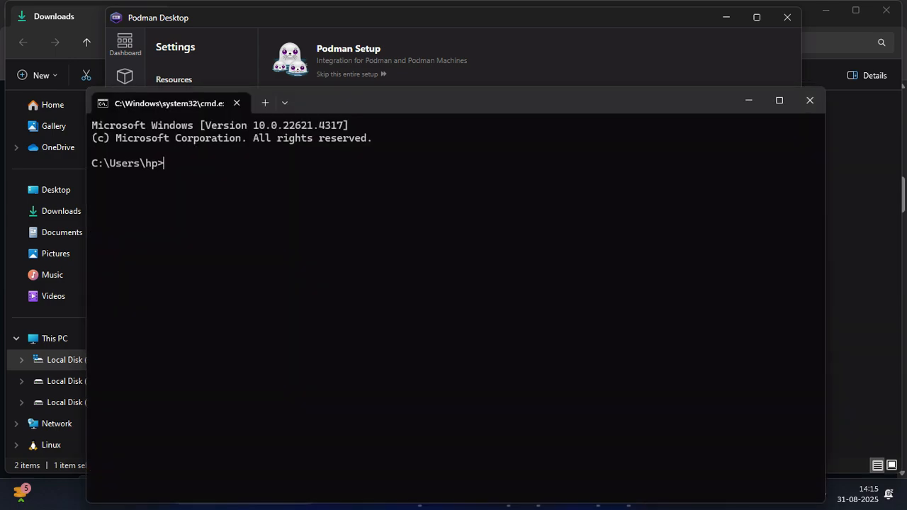
text(wsl --version)
key(Return)
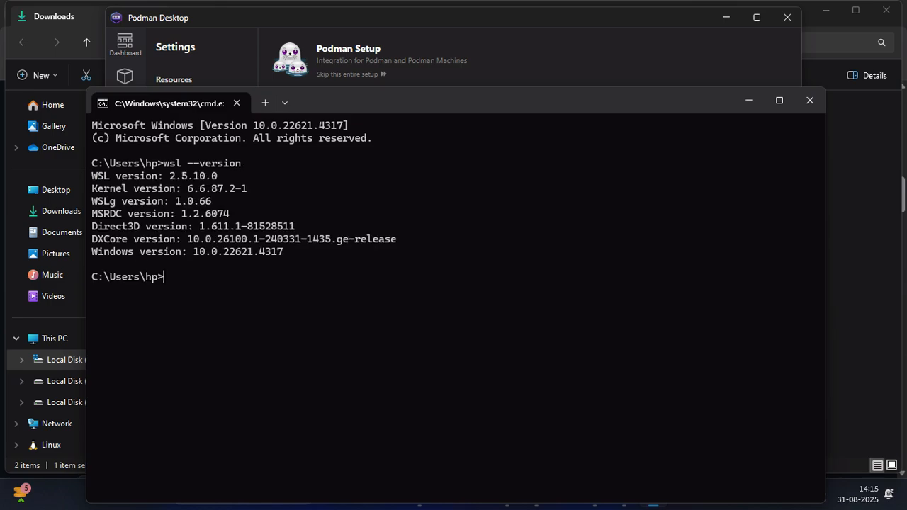
drag(91, 175, 808, 265)
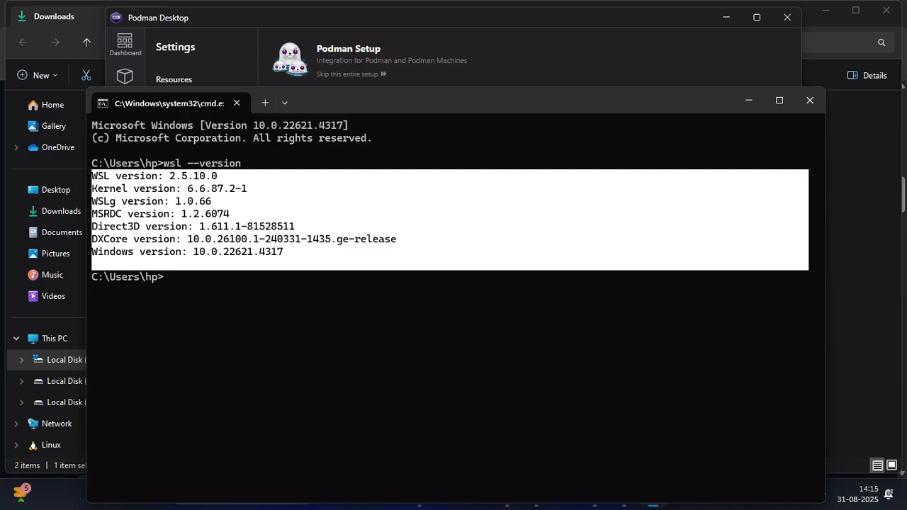
click(809, 100)
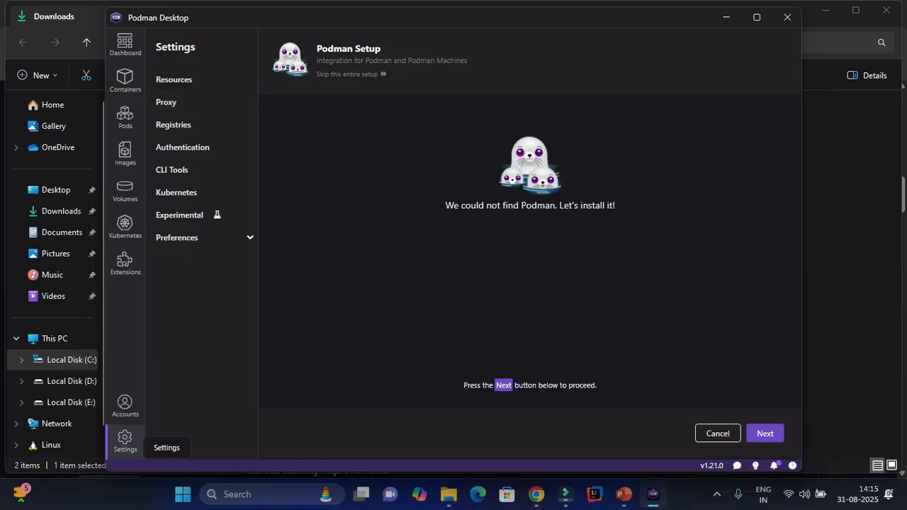
click(128, 441)
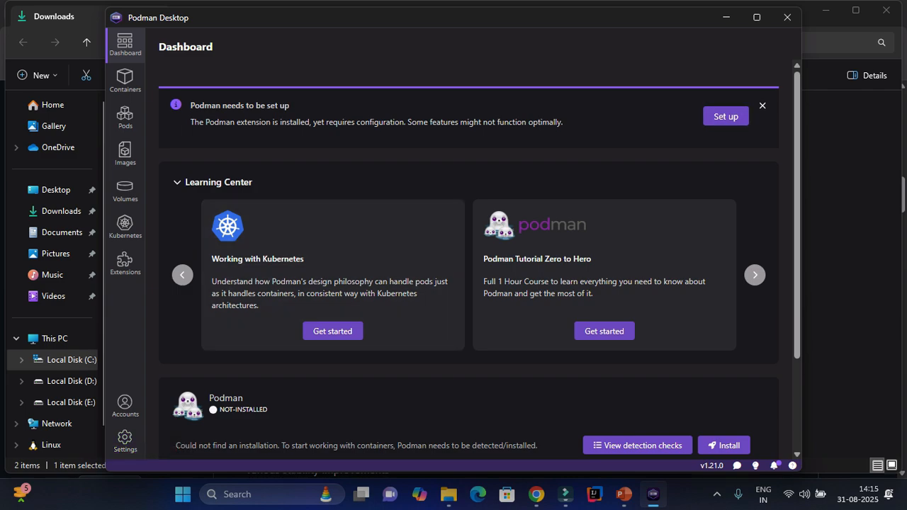
Return to Podman setup, rerun the requirements check, and accept installing Podman 5.6.0.
click(726, 116)
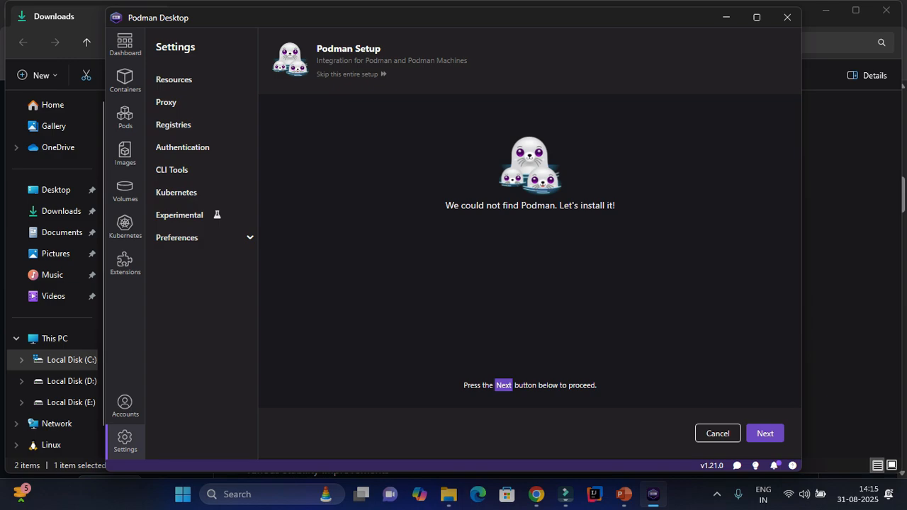
click(764, 433)
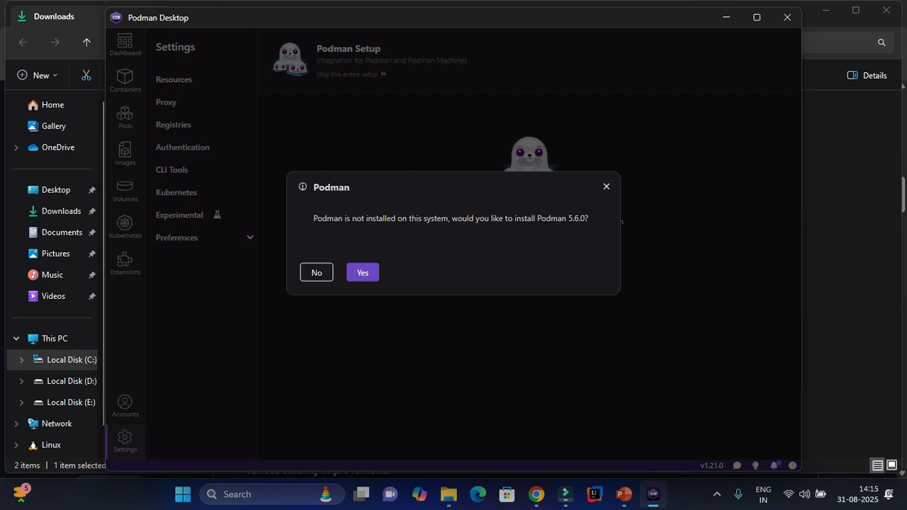
click(362, 272)
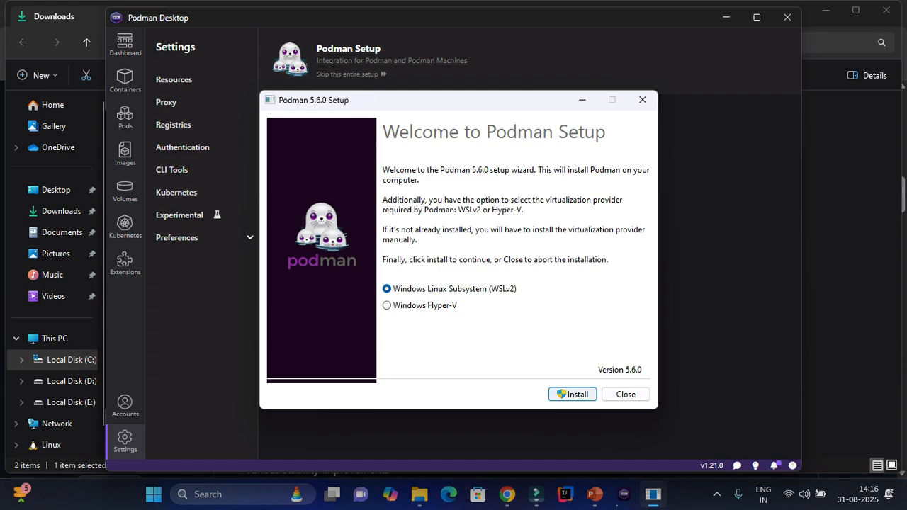
Install Podman 5.6.0 with the WSLv2 provider and close the finished installer.
key(Return)
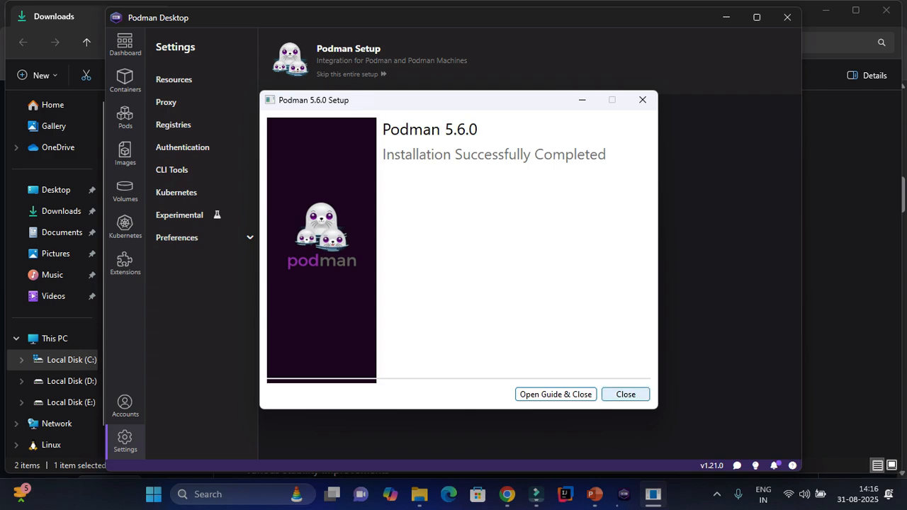
click(625, 394)
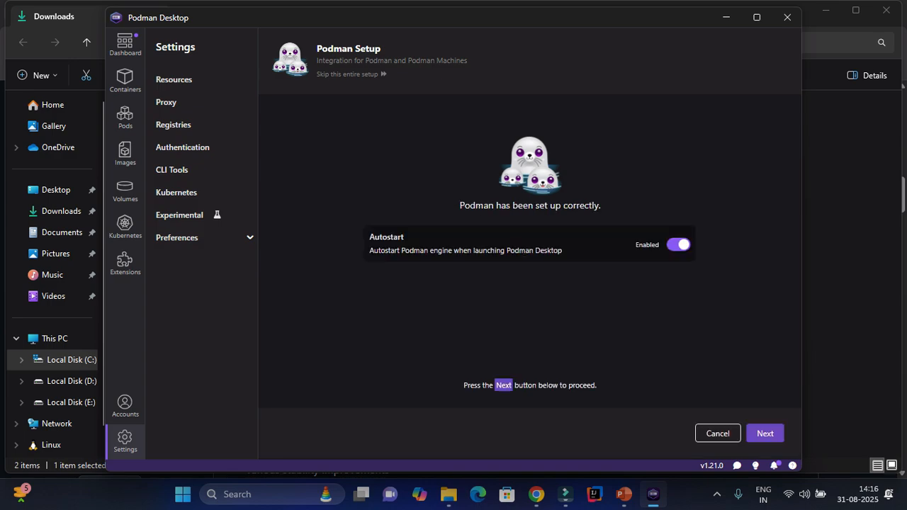
Advance through the Podman Desktop setup screens past the autostart step.
click(766, 434)
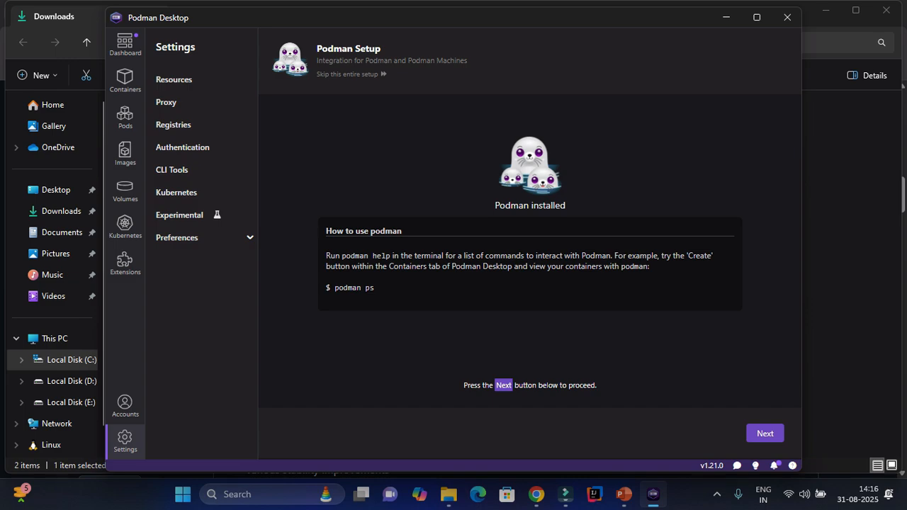
click(764, 433)
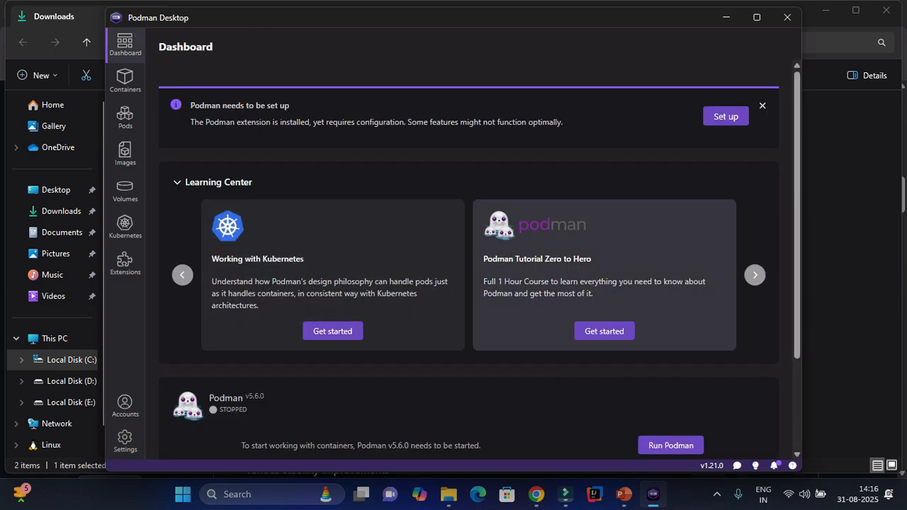
click(725, 116)
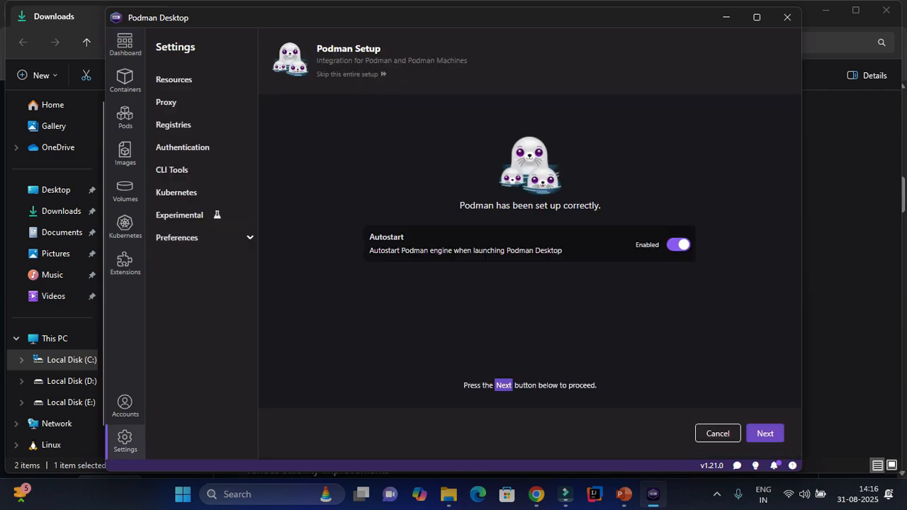
click(765, 433)
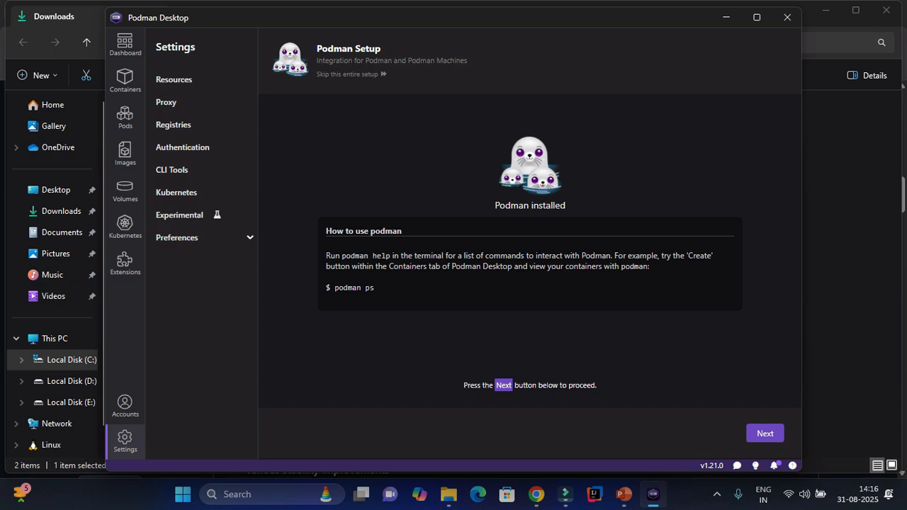
Close the Podman Desktop window and use its system tray icon menu.
click(786, 17)
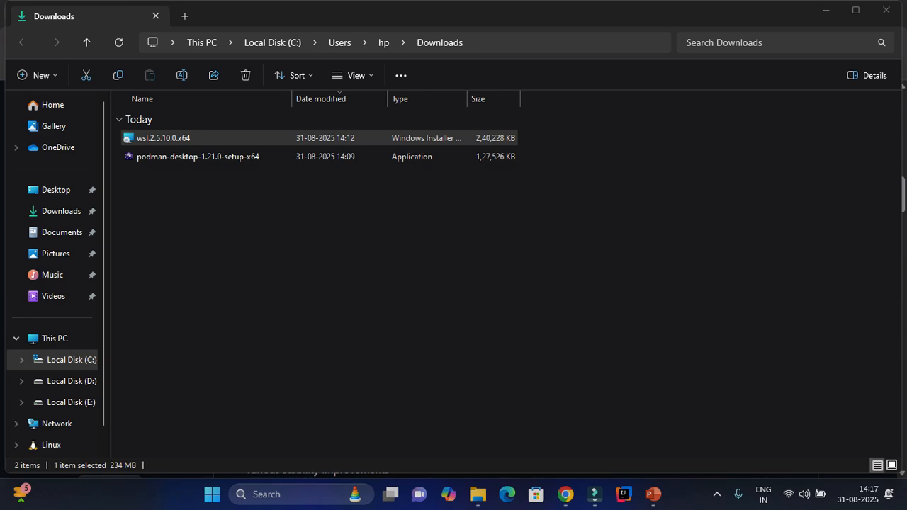
click(717, 495)
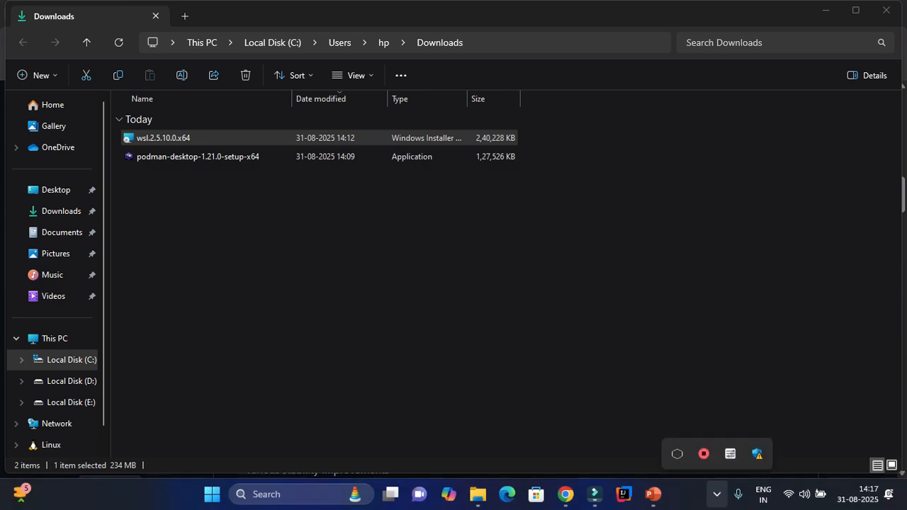
right_click(704, 454)
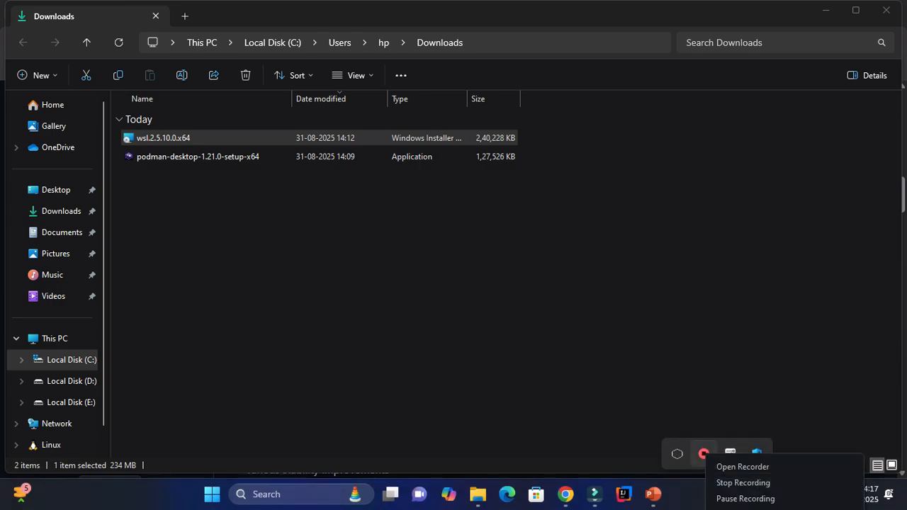
click(746, 498)
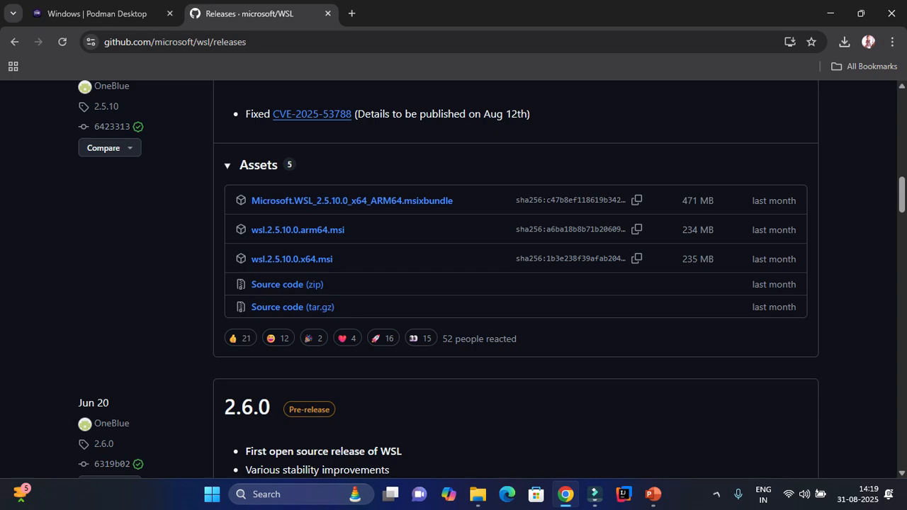
Open Command Prompt and run podman --version and podman images.
key(super+r)
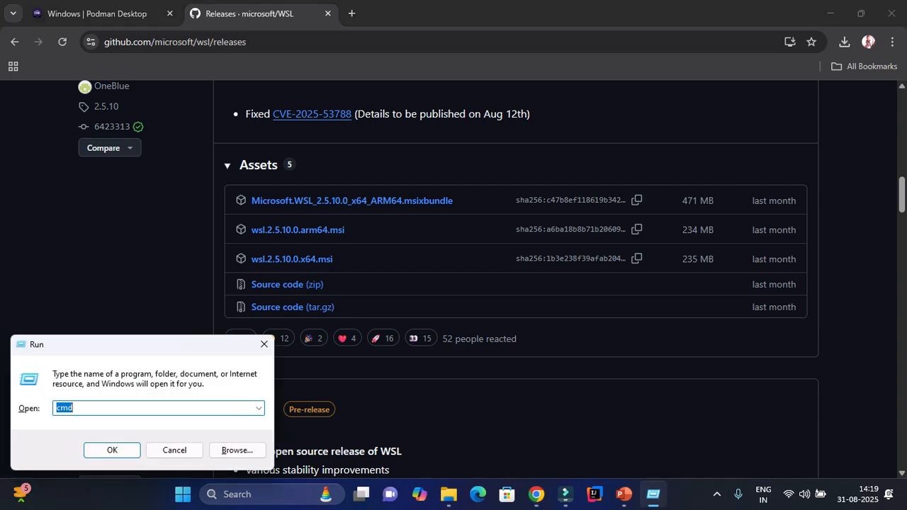
key(Return)
text(podman --version)
key(Return)
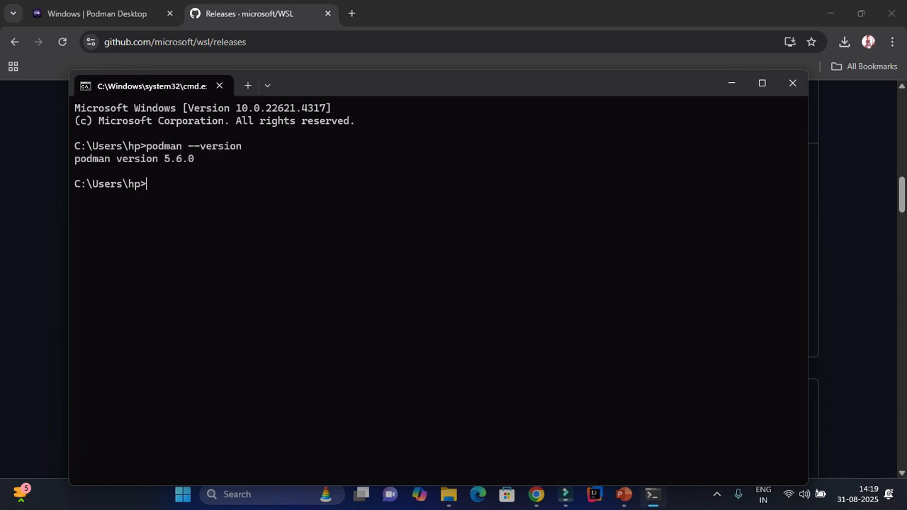
text(podman images)
key(Return)
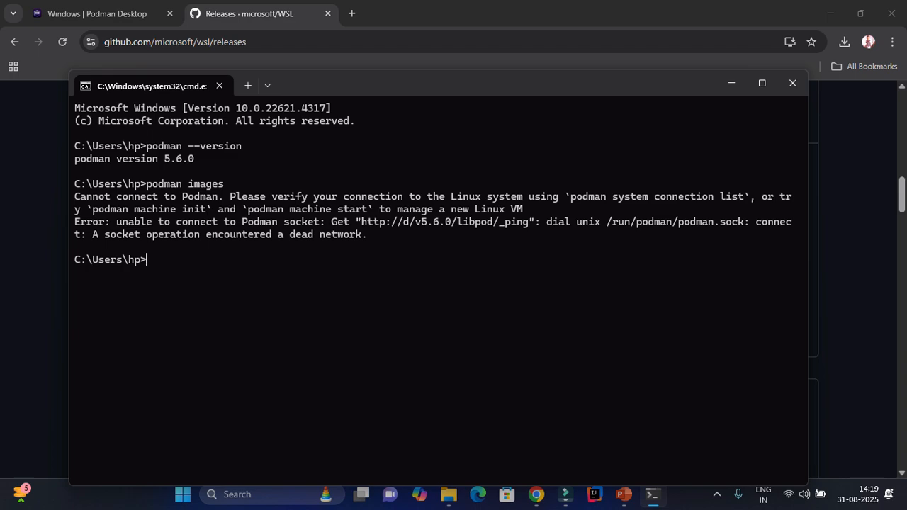
Copy the suggested 'podman machine init' command from the error and run it.
drag(92, 209, 206, 209)
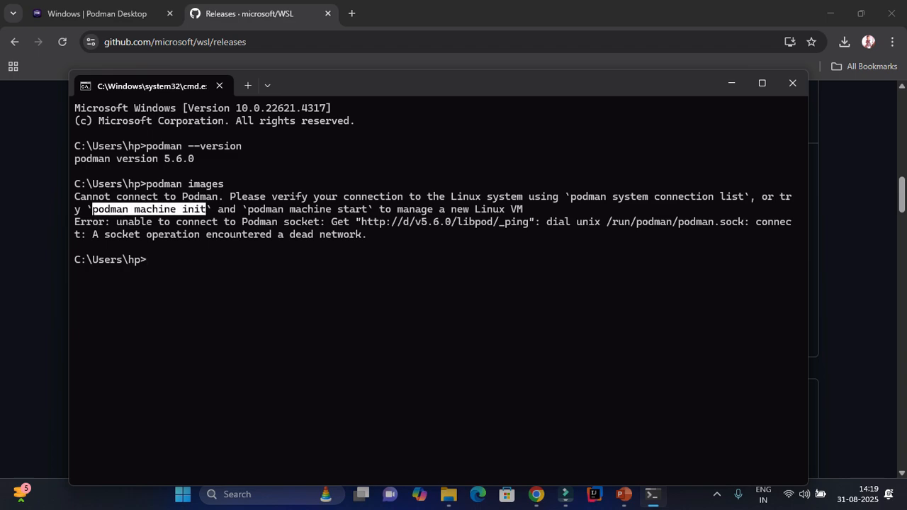
key(ctrl+c)
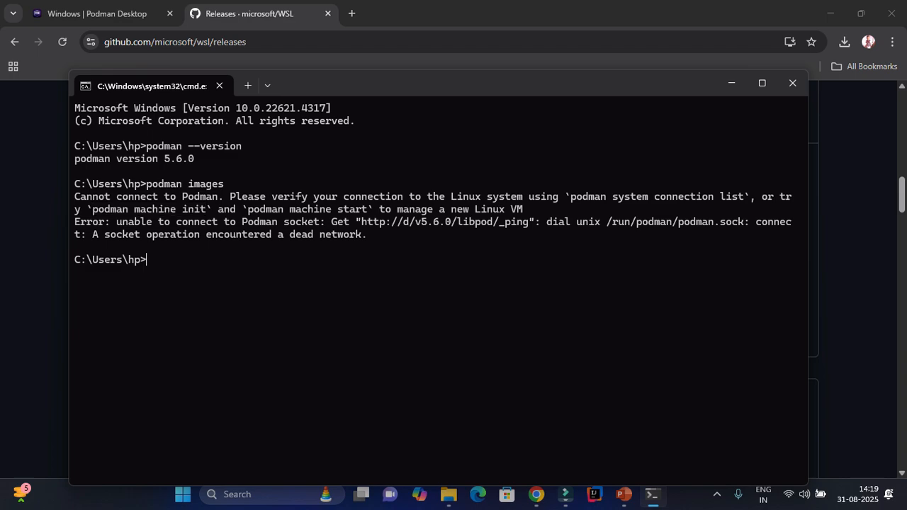
key(ctrl+v)
key(Return)
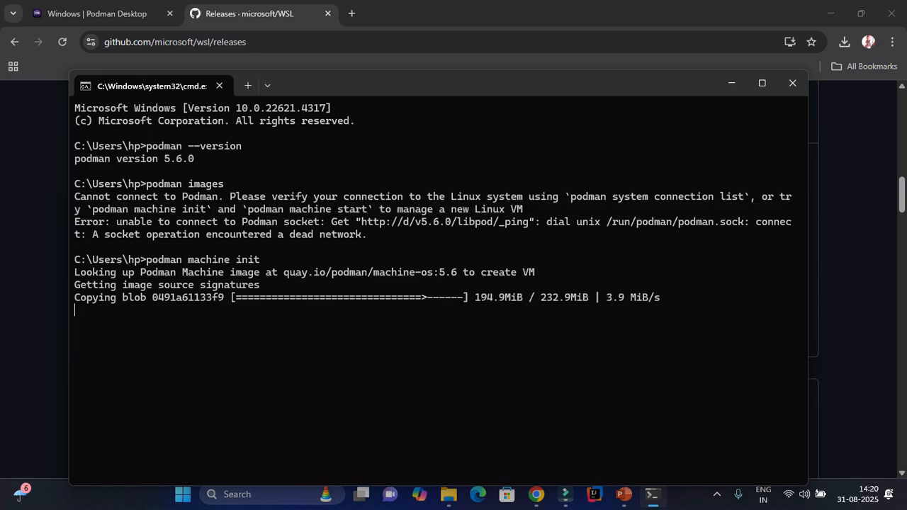
After the WSL image import finishes, copy the suggested 'podman machine start' command.
triple_click(334, 209)
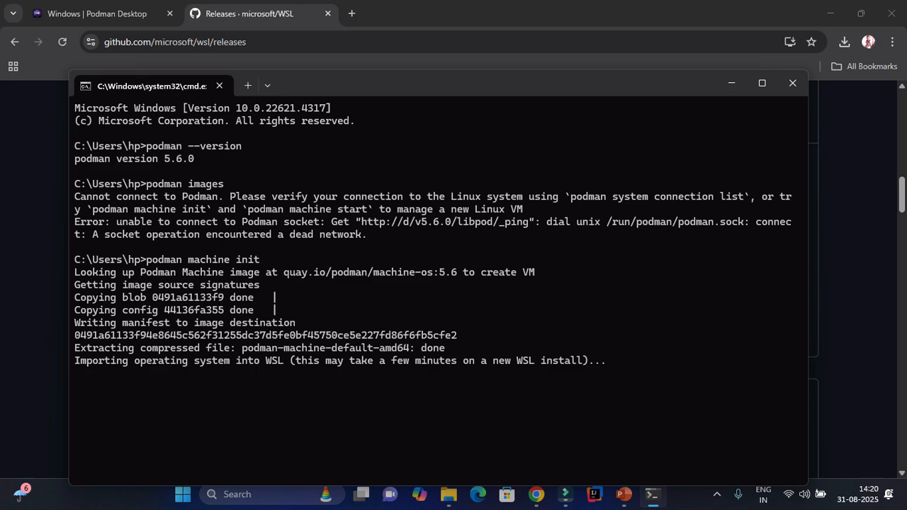
drag(365, 86, 358, 26)
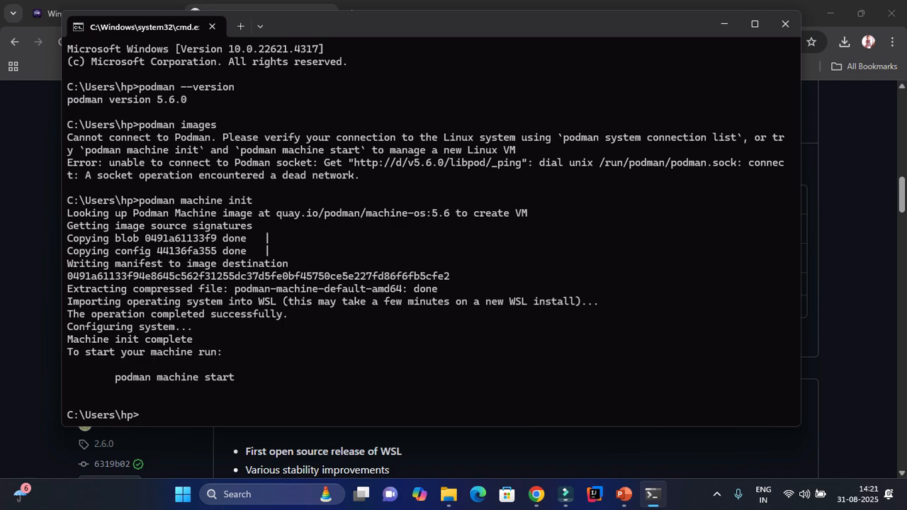
drag(115, 377, 234, 377)
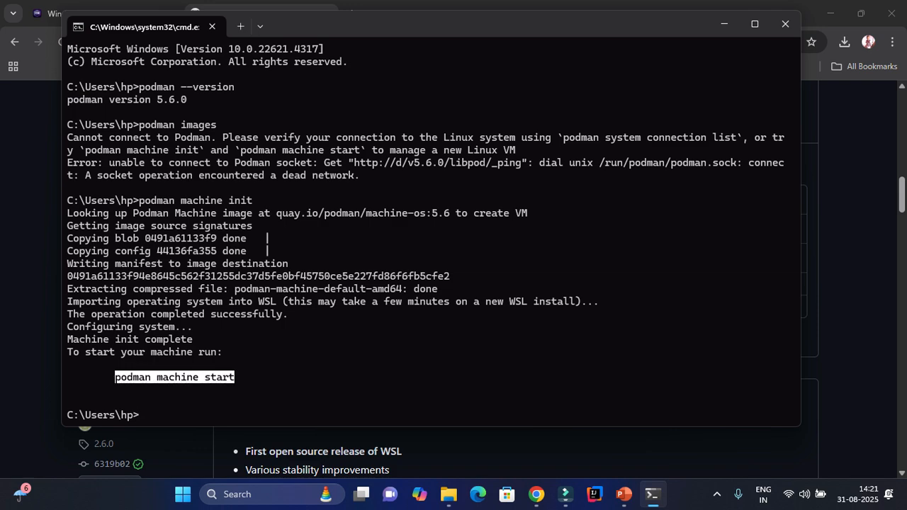
key(ctrl+c)
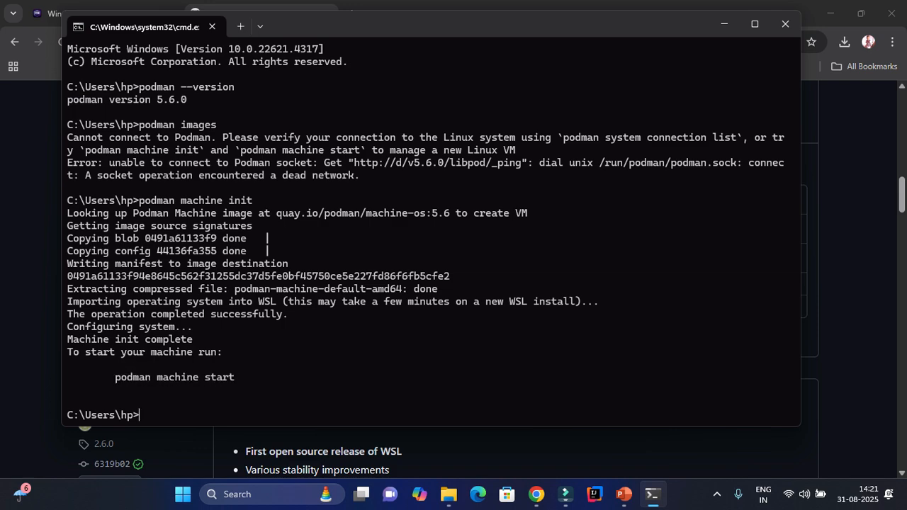
List Podman machines, then run podman machine start to boot podman-machine-default.
text(podman machine ls)
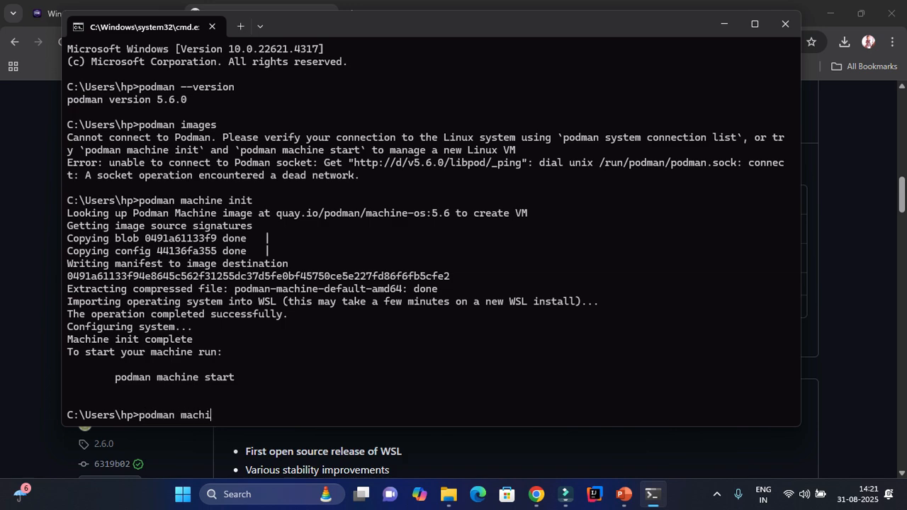
key(Return)
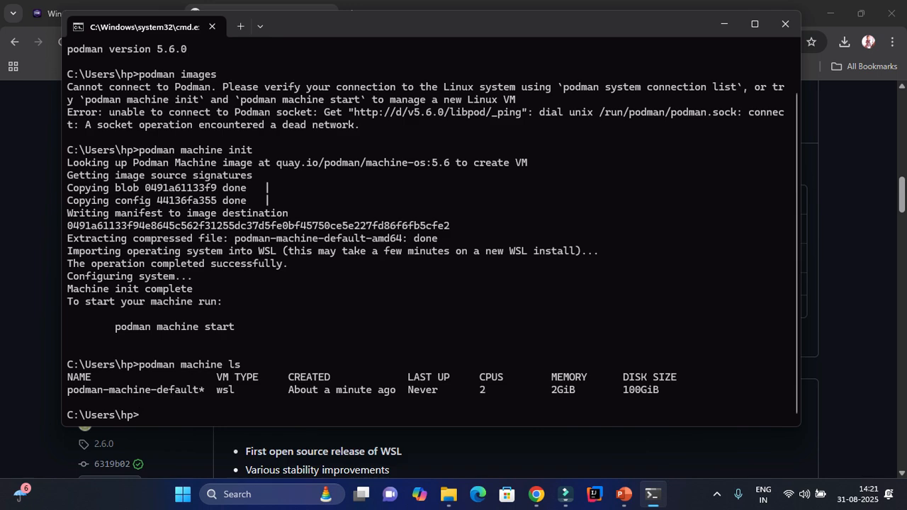
triple_click(130, 390)
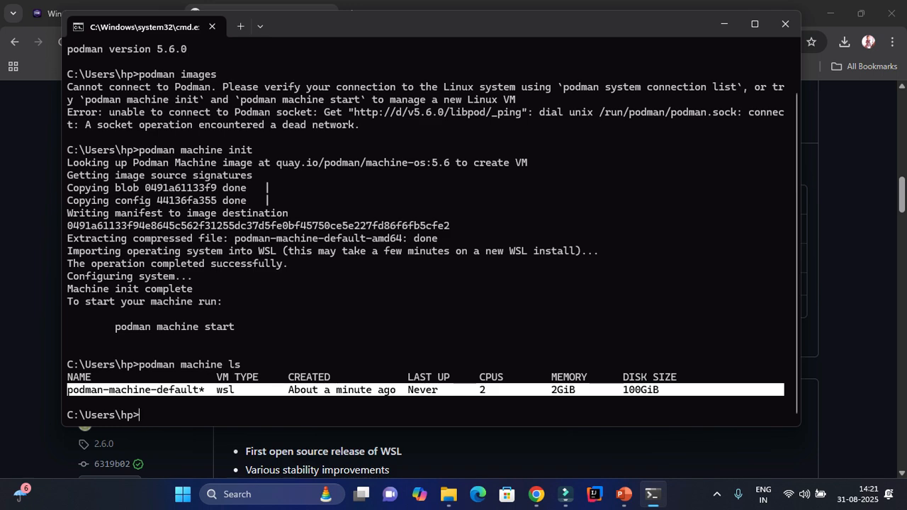
text(podman machine start)
key(Return)
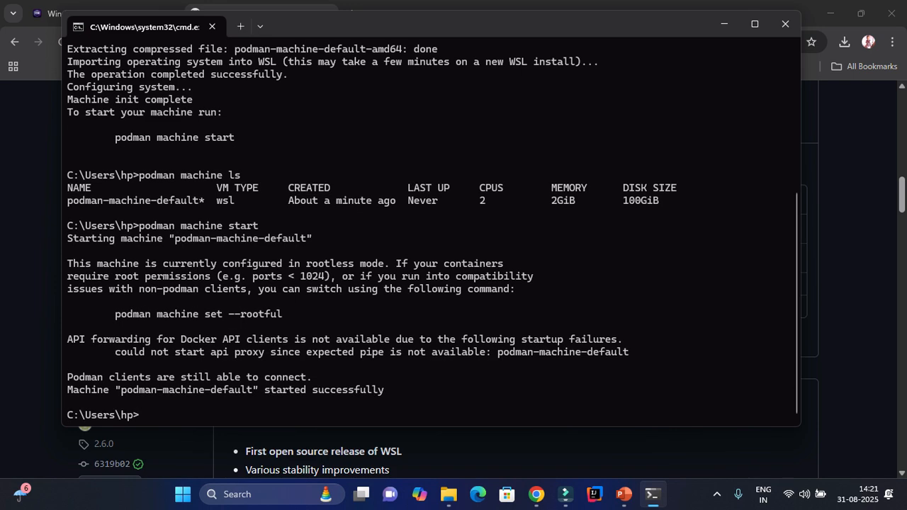
List machines again and confirm podman-machine-default shows Currently running.
text(podman machine ls)
key(Return)
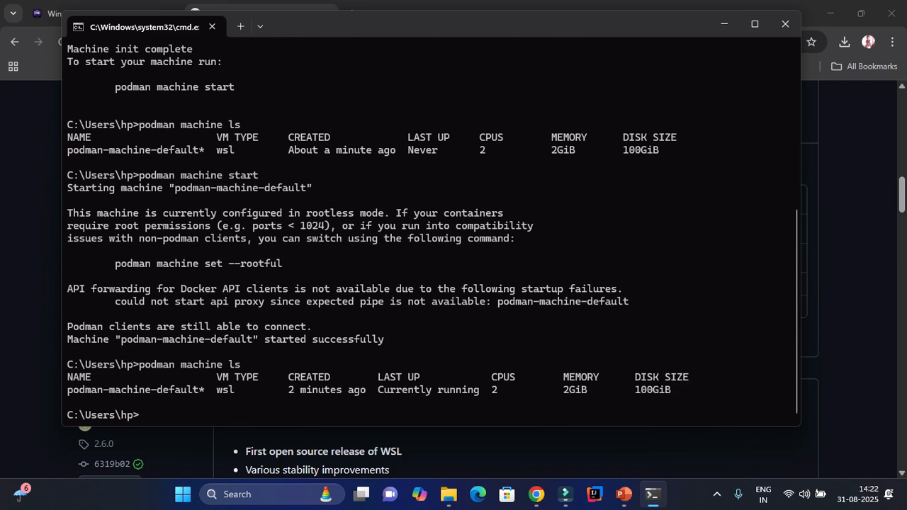
drag(372, 390, 409, 390)
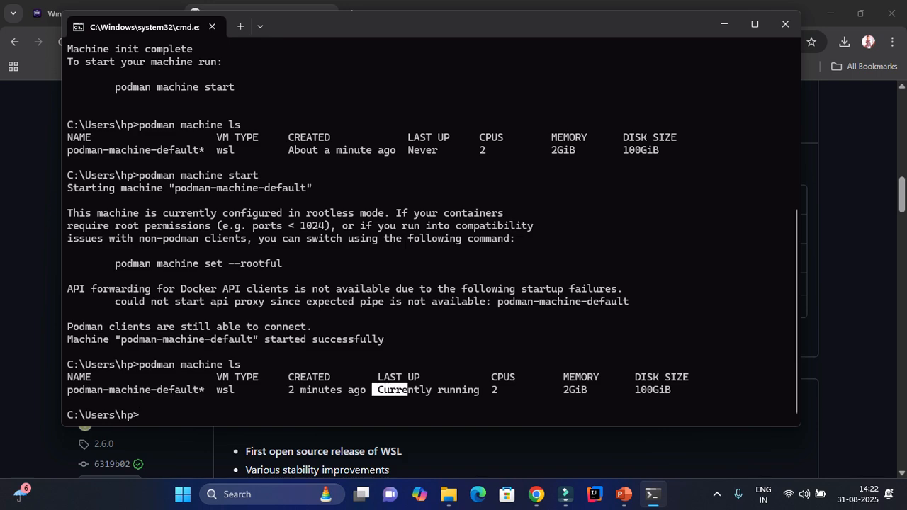
click(408, 390)
drag(480, 390, 378, 390)
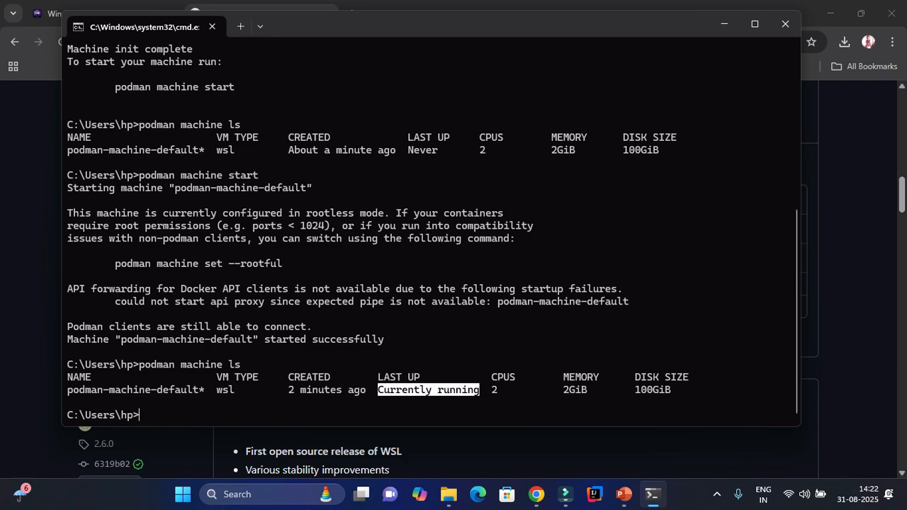
key(ctrl+c)
Run podman images without connection errors, then clear the console with cls.
text(podman images)
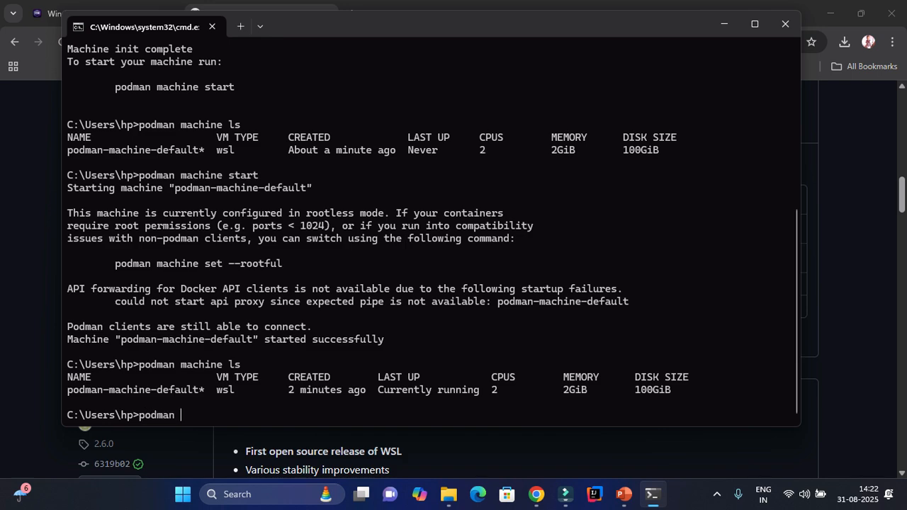
key(Return)
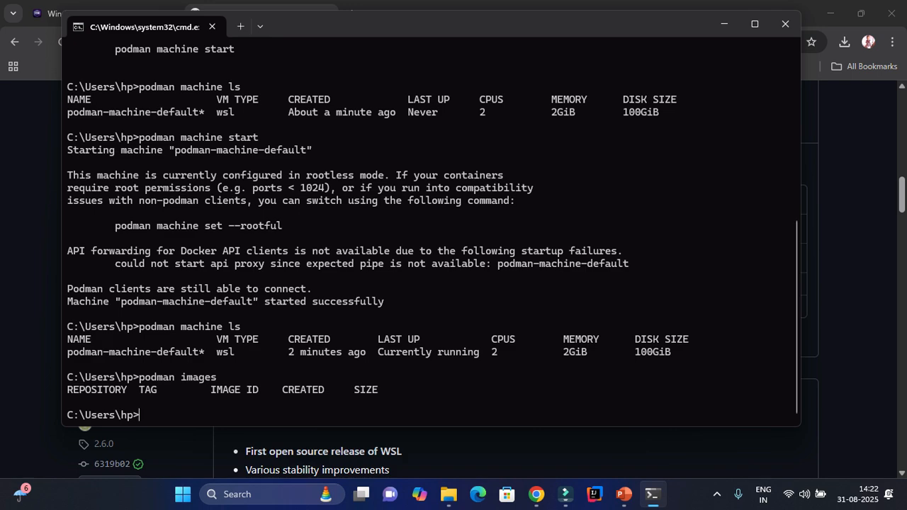
text(cls)
key(Return)
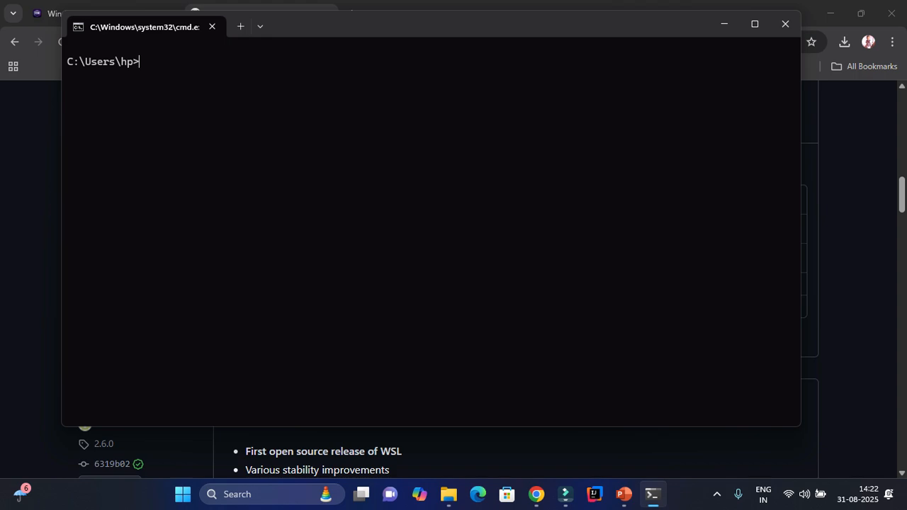
click(717, 494)
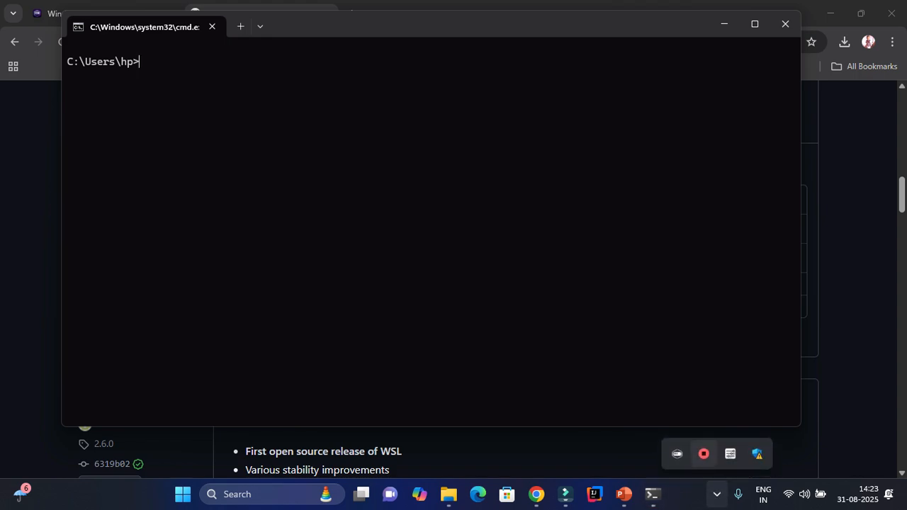